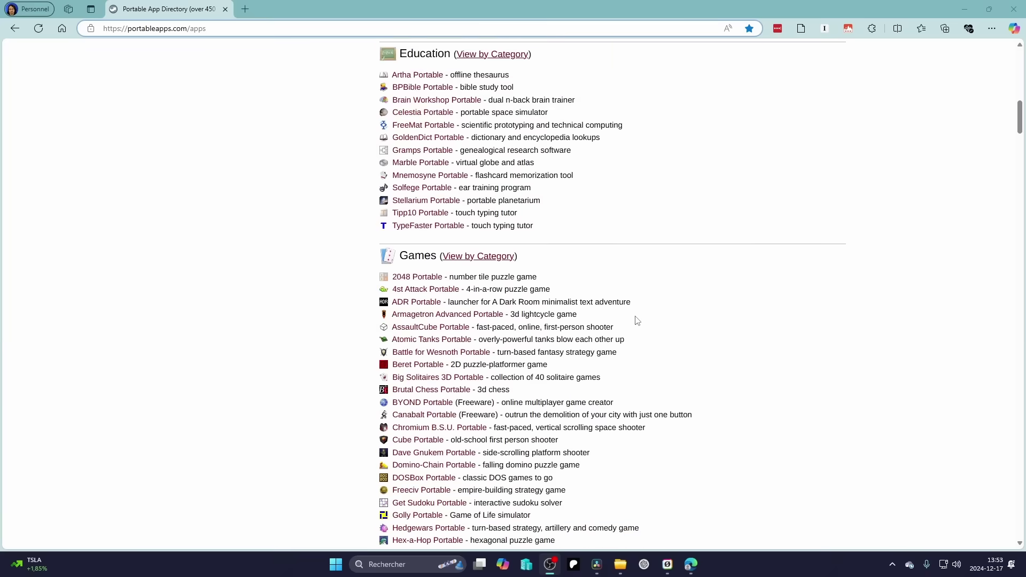
pyautogui.scroll(-3, 636, 320)
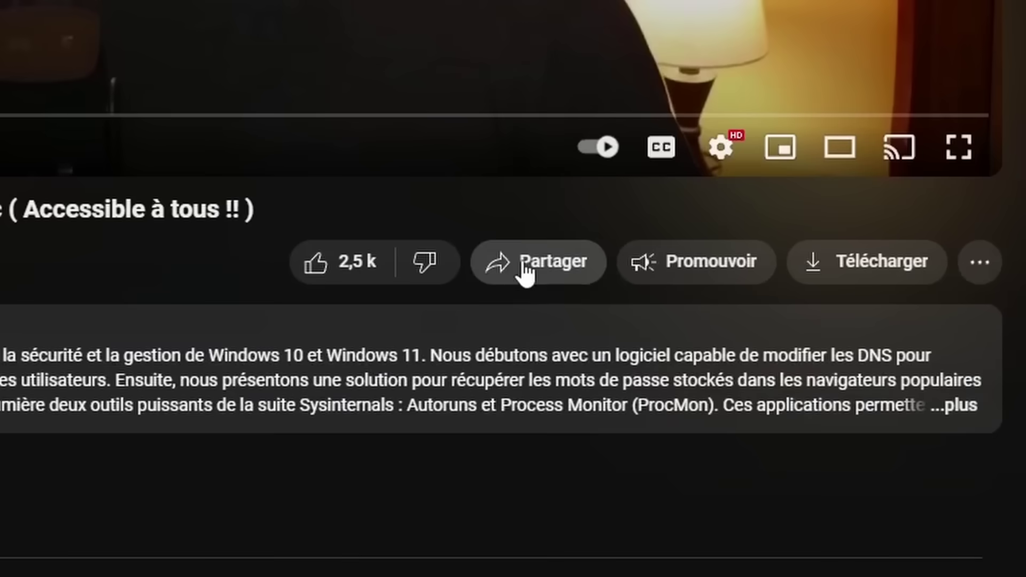
# - Open the video's sharing options and copy its link
pyautogui.click(522, 270)
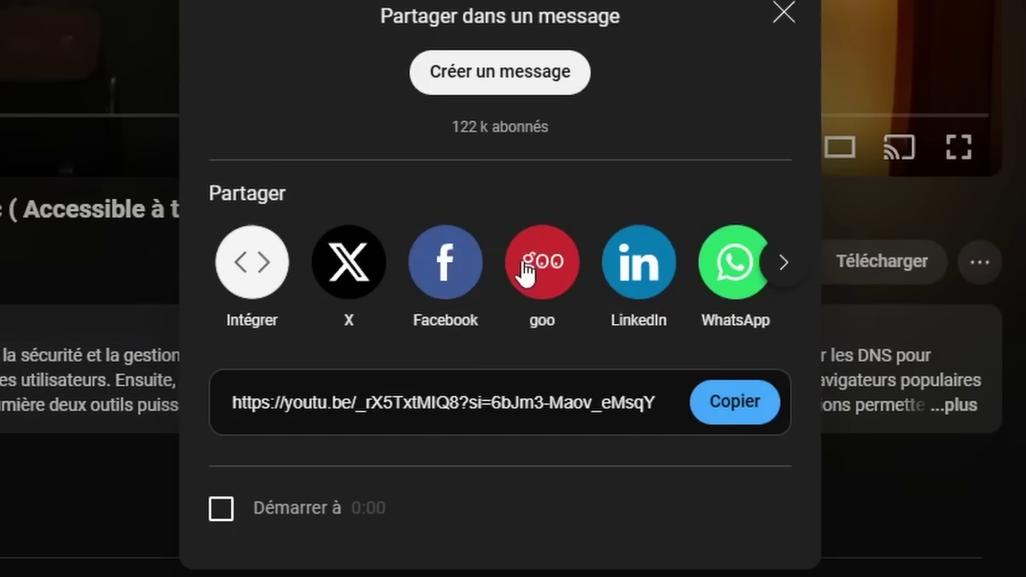
pyautogui.click(734, 406)
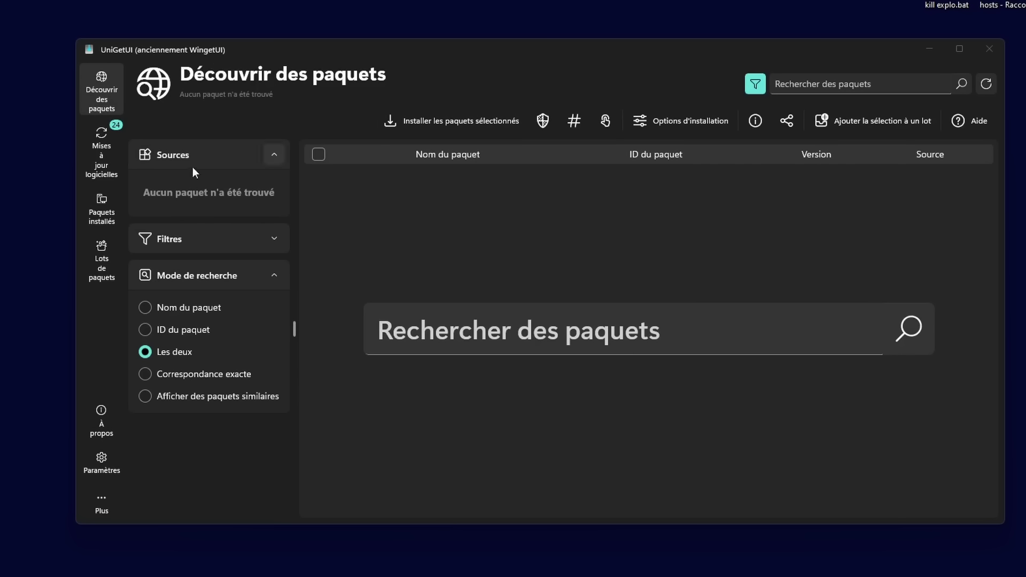
# - In UniGetUI, search the available packages for "chatgpt" by both name and ID
pyautogui.click(318, 153)
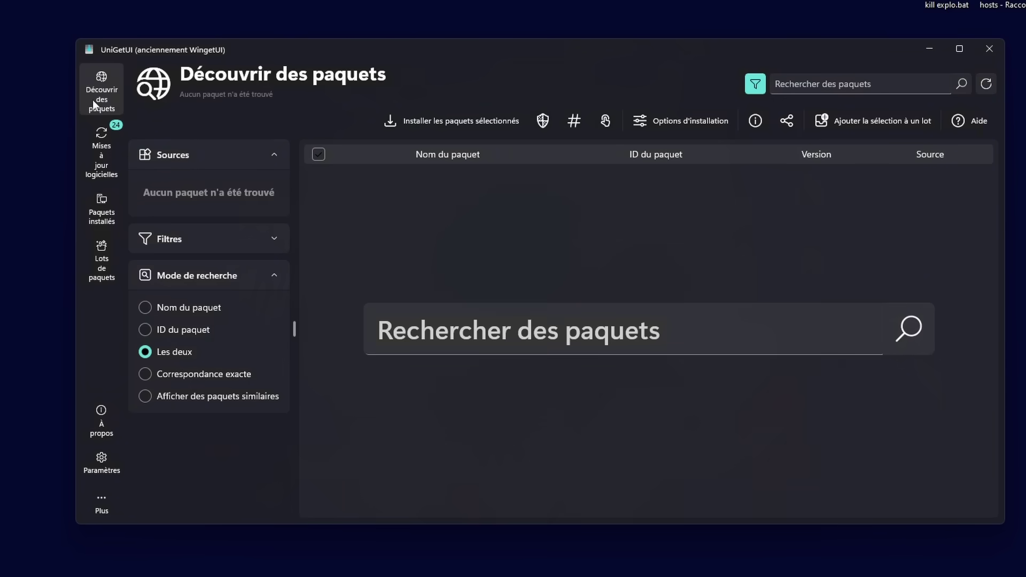
pyautogui.click(445, 337)
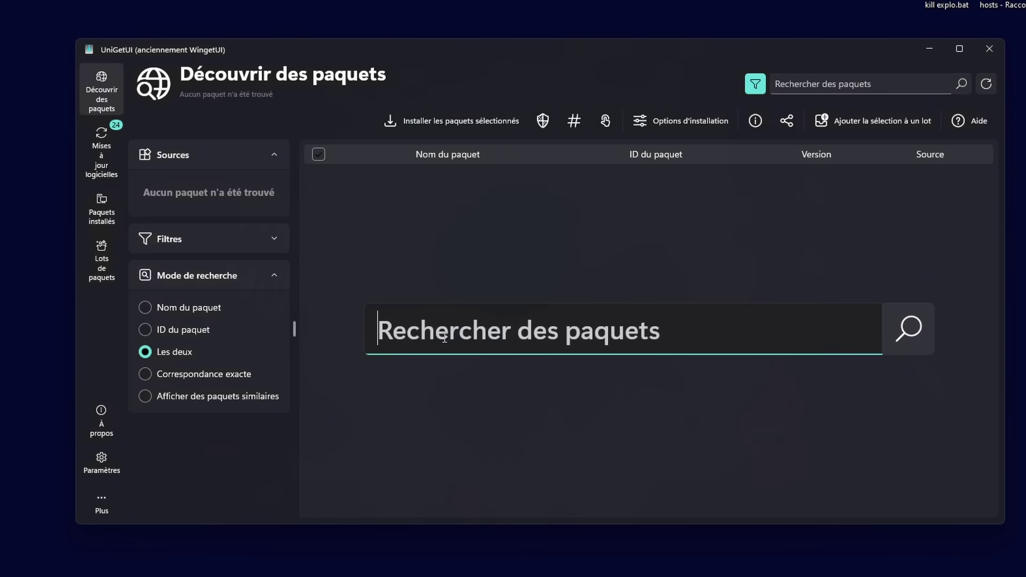
pyautogui.write('chatgpt')
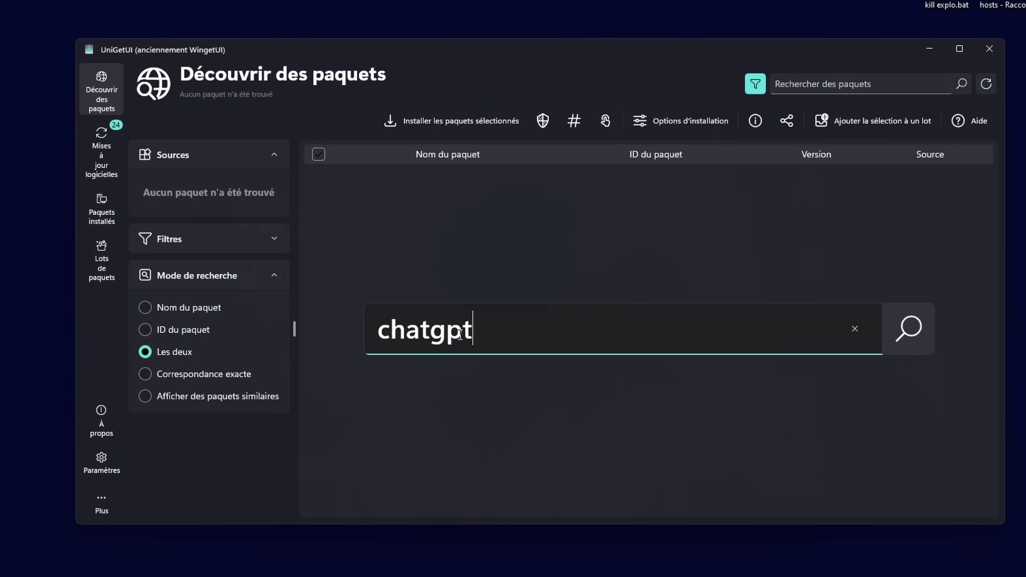
pyautogui.press('Return')
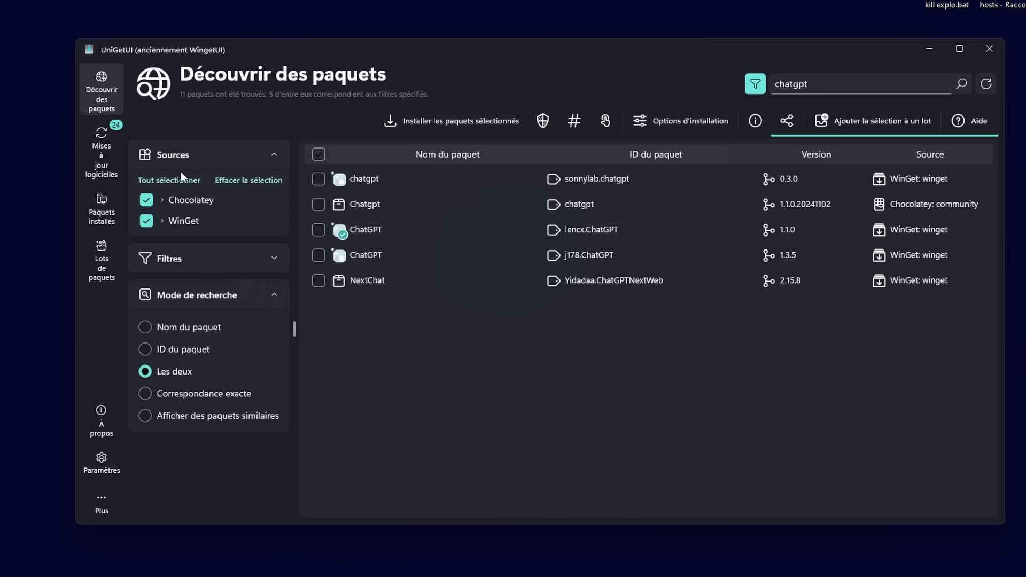
# - Show the available software updates, then deselect all the packages and select them all again
pyautogui.click(107, 153)
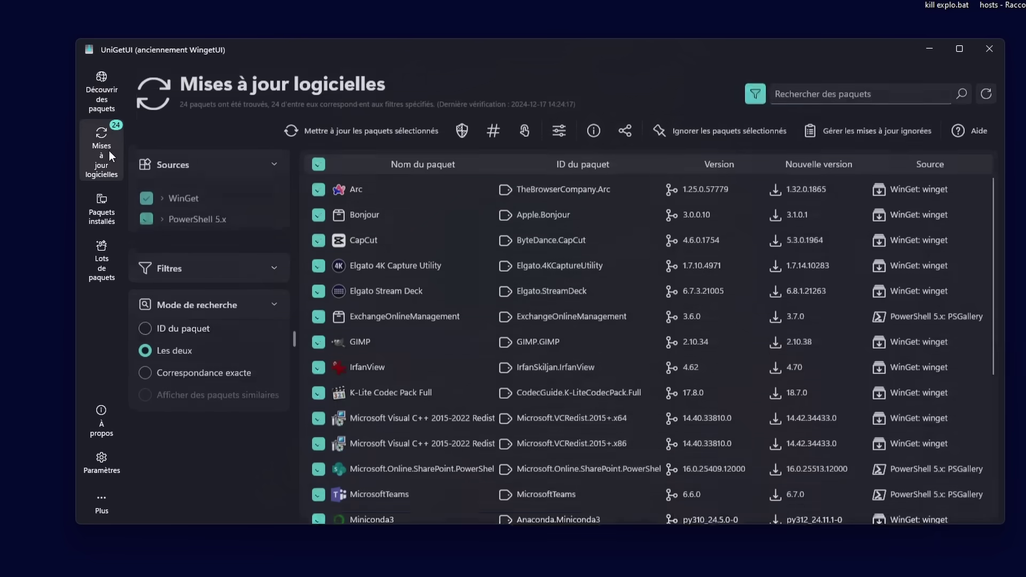
pyautogui.scroll(-5, 451, 399)
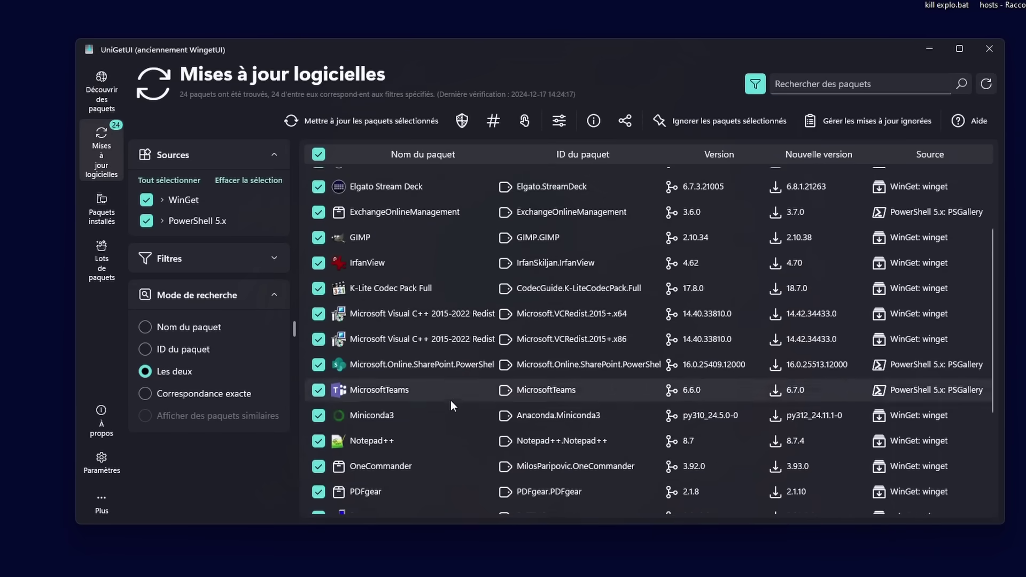
pyautogui.scroll(5, 463, 477)
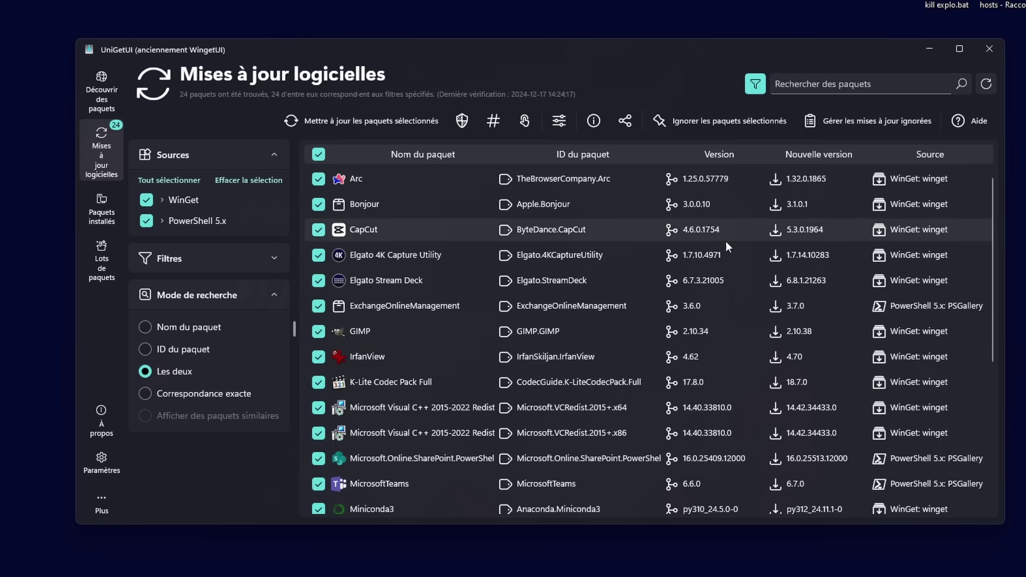
pyautogui.click(320, 155)
pyautogui.click(319, 155)
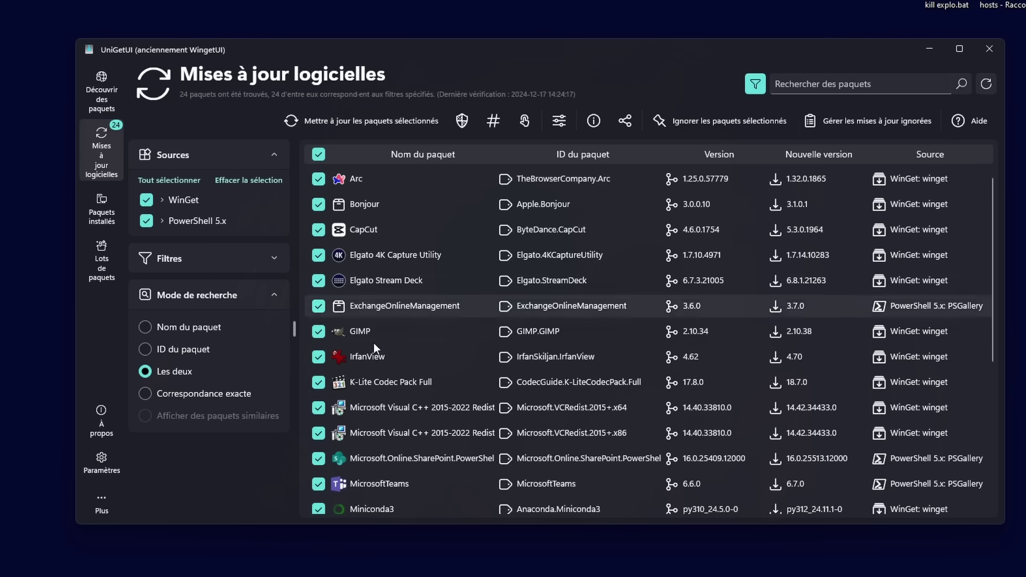
# - Look through the full list of updatable packages, comparing their current and new versions
pyautogui.scroll(-3, 383, 386)
pyautogui.scroll(-3, 404, 363)
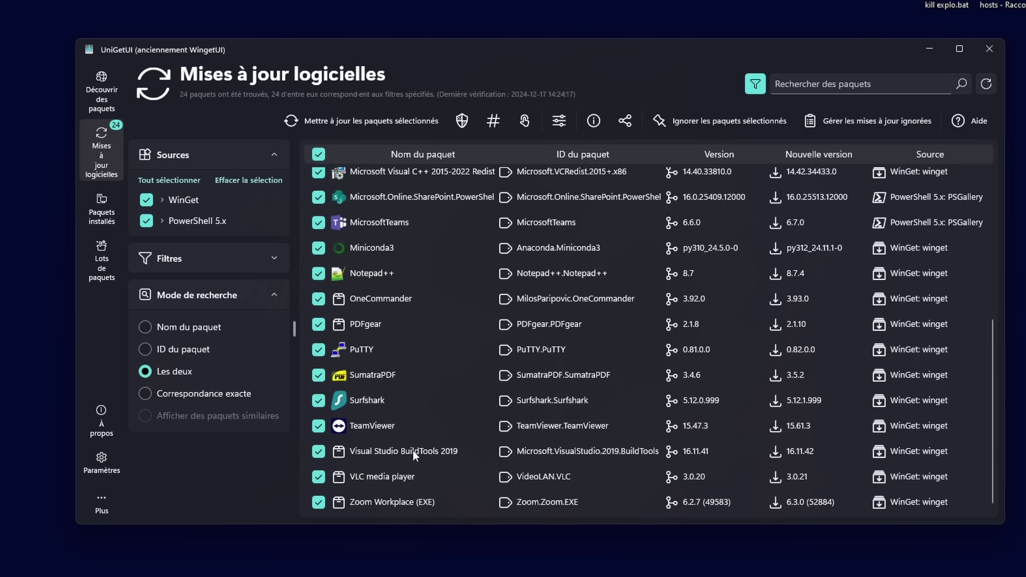
pyautogui.scroll(5, 817, 480)
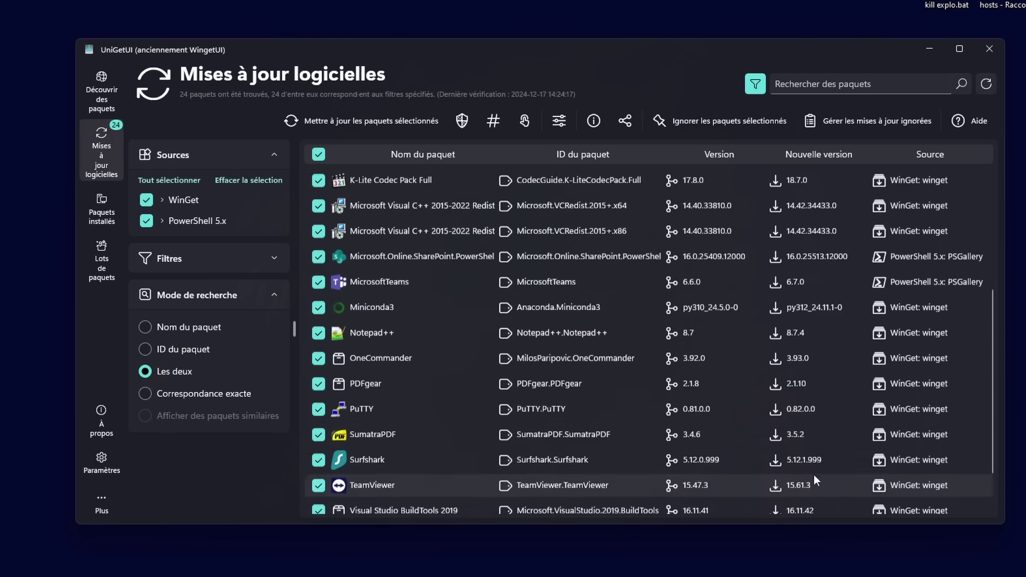
pyautogui.scroll(2, 802, 363)
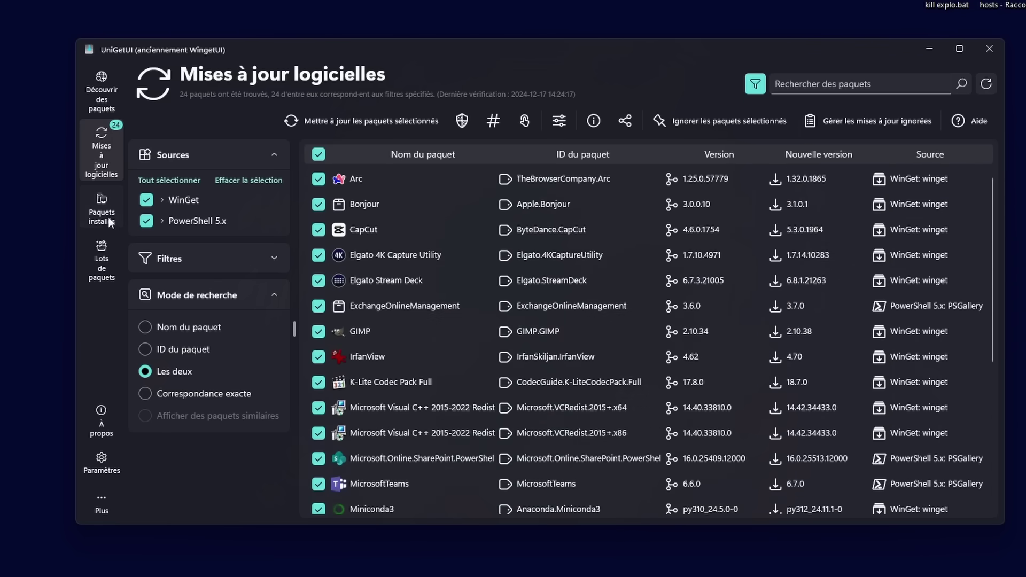
# - Review the installed packages and their sources, then return to package discovery
pyautogui.click(110, 211)
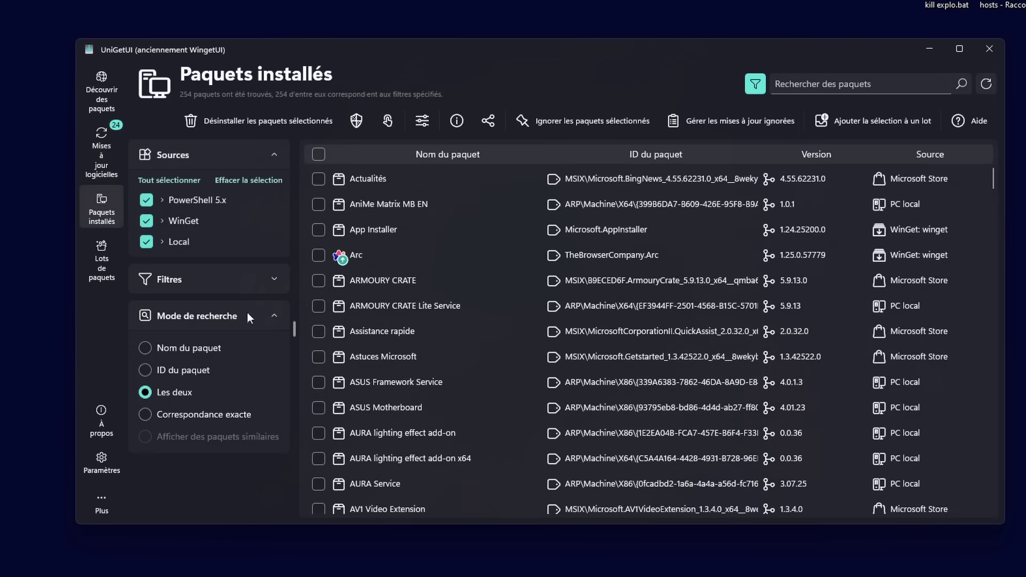
pyautogui.scroll(-6, 665, 342)
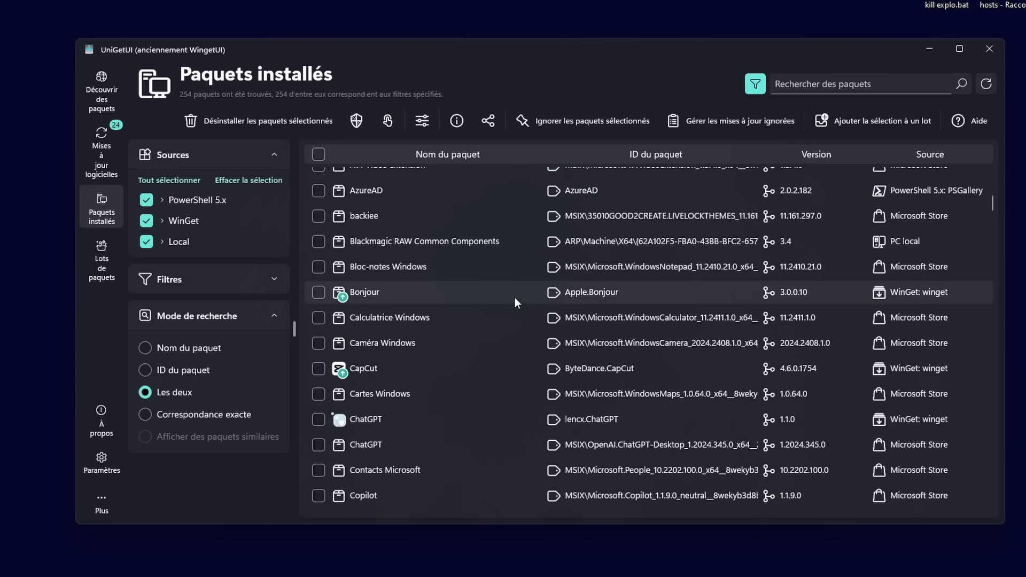
pyautogui.scroll(6, 540, 297)
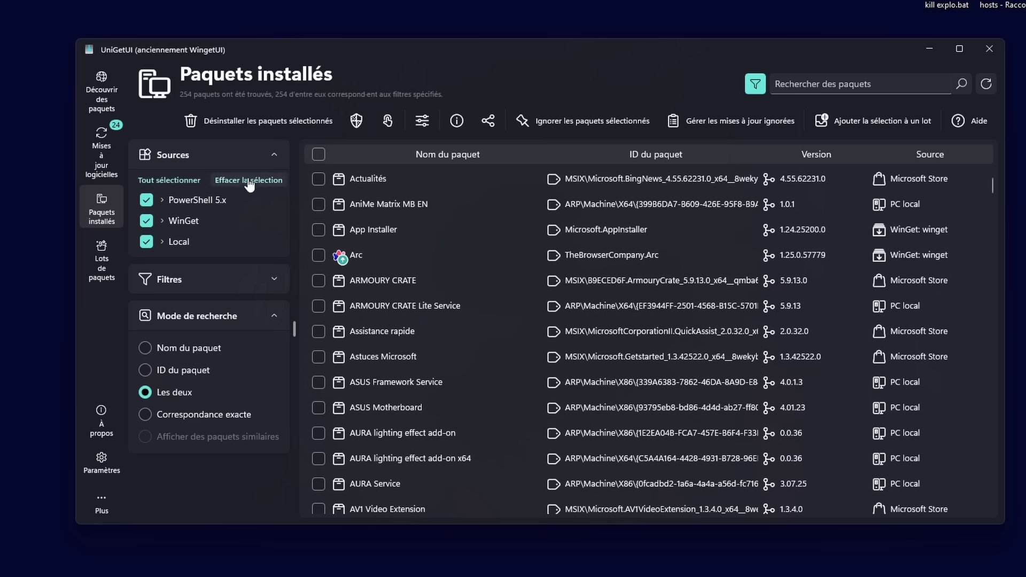
pyautogui.click(114, 88)
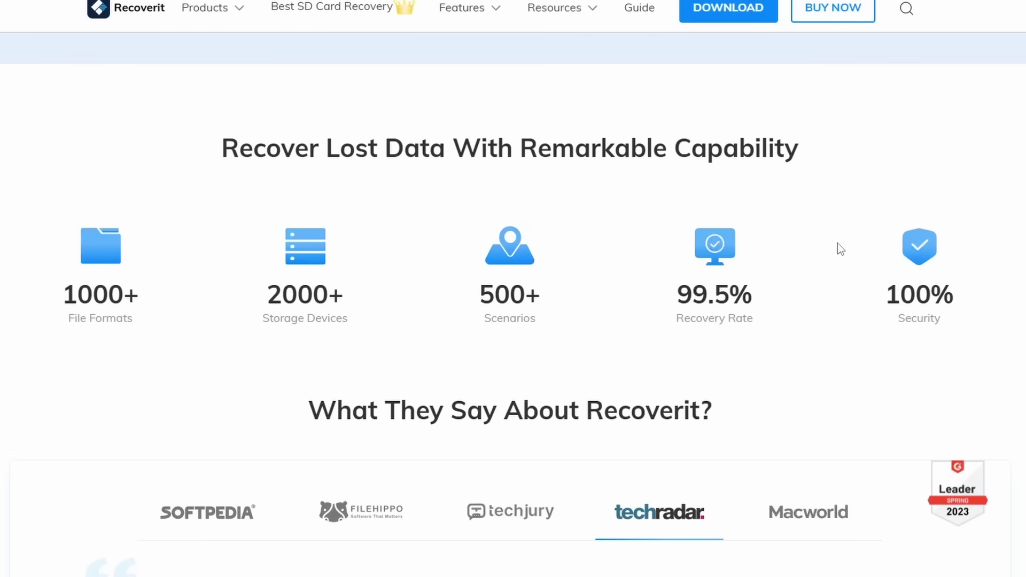
# - Examine the recovery rate figure on the Recoverit product page
pyautogui.moveTo(699, 297); pyautogui.dragTo(740, 297)
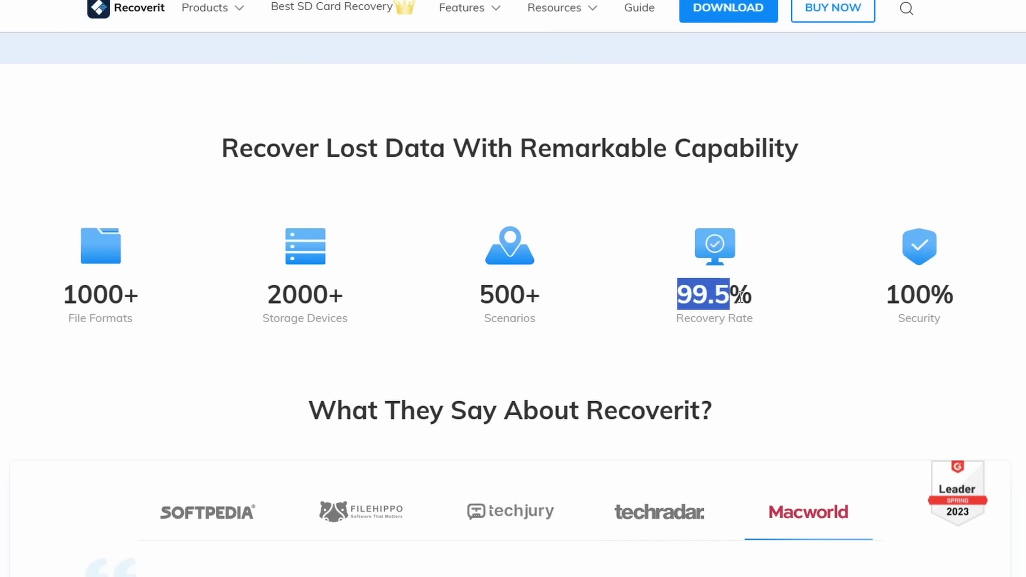
pyautogui.click(732, 325)
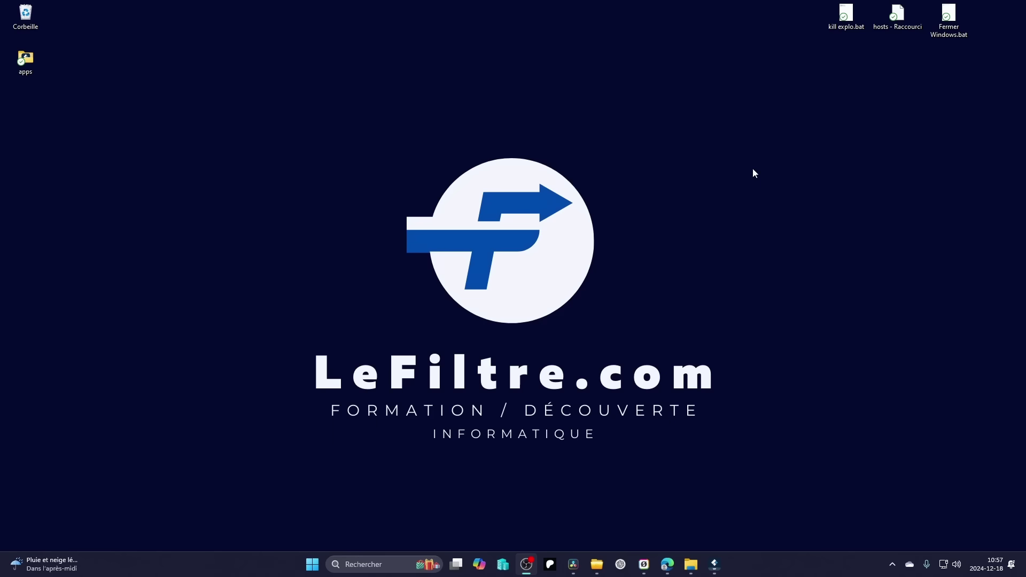
# - Empty the Windows Recycle Bin to permanently delete "les indispensable 2025.mp4"
pyautogui.doubleClick(23, 19)
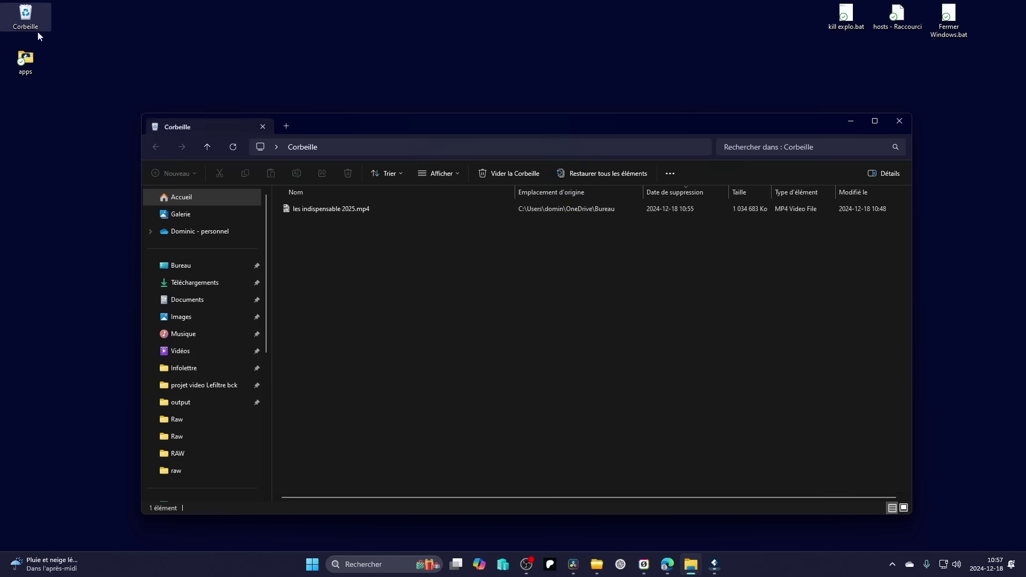
pyautogui.click(344, 209)
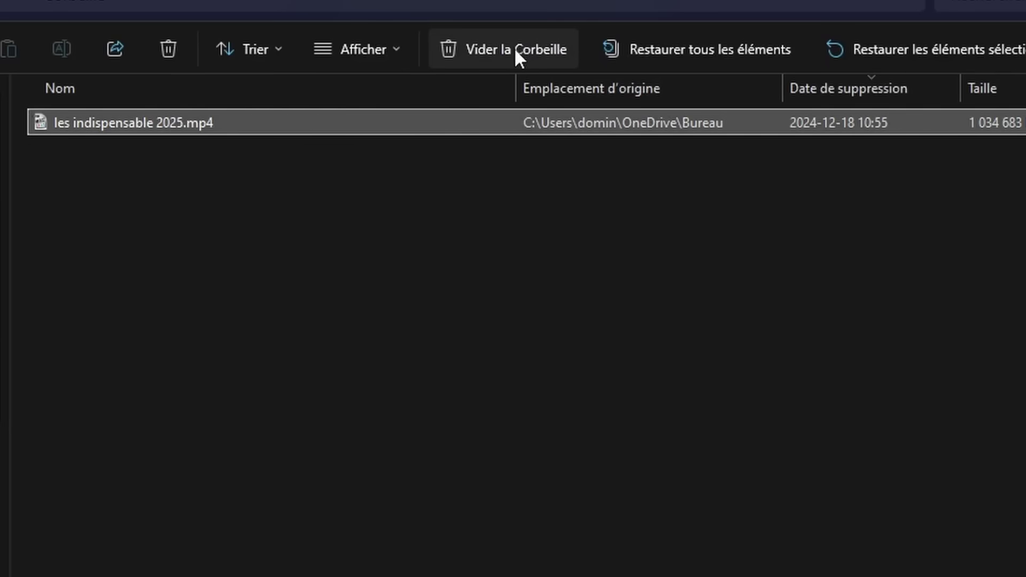
pyautogui.click(506, 49)
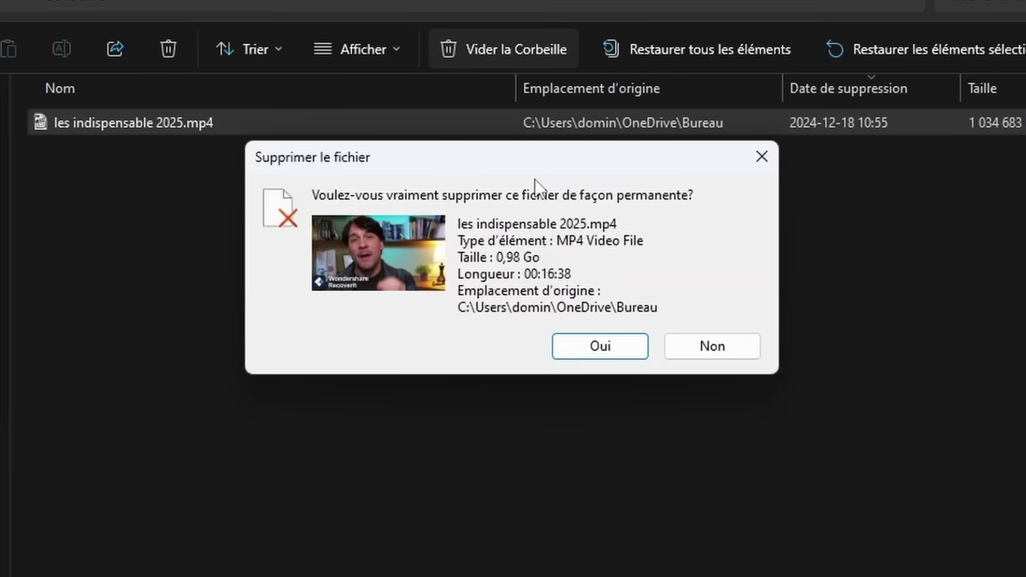
pyautogui.click(610, 347)
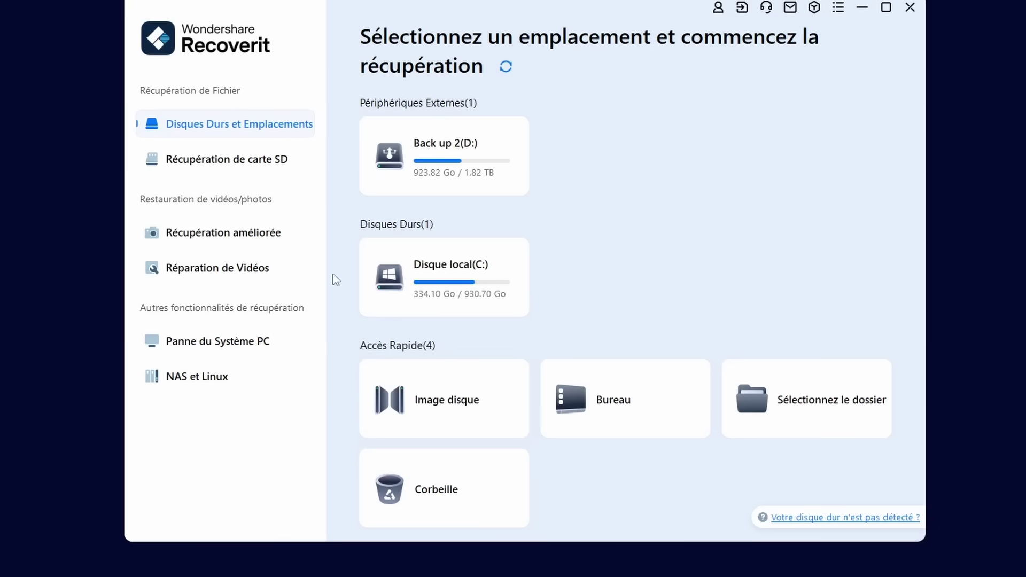
# - In Wondershare Recoverit, scan Disque local (C:) and list the found mp4 videos by file type
pyautogui.click(476, 281)
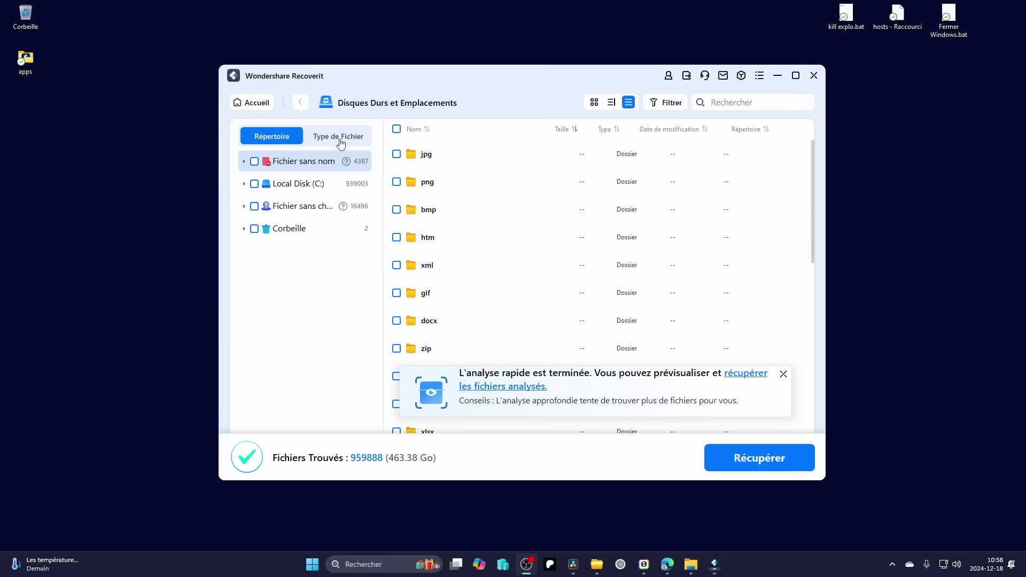
pyautogui.click(334, 140)
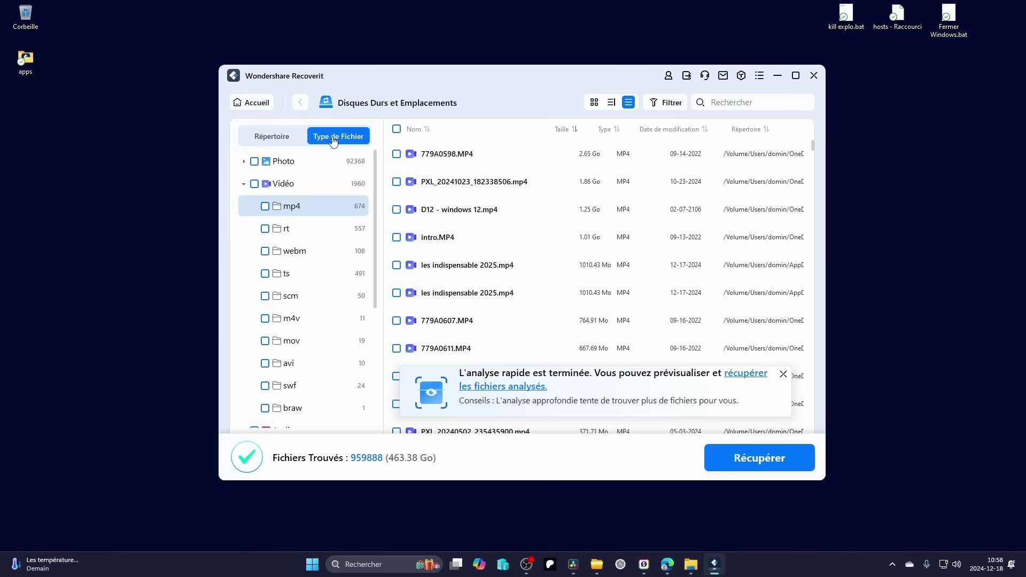
pyautogui.click(284, 187)
pyautogui.click(289, 205)
# - Recover the first "les indispensable 2025.mp4" in the list to the Back up 2 (D:) drive
pyautogui.click(465, 273)
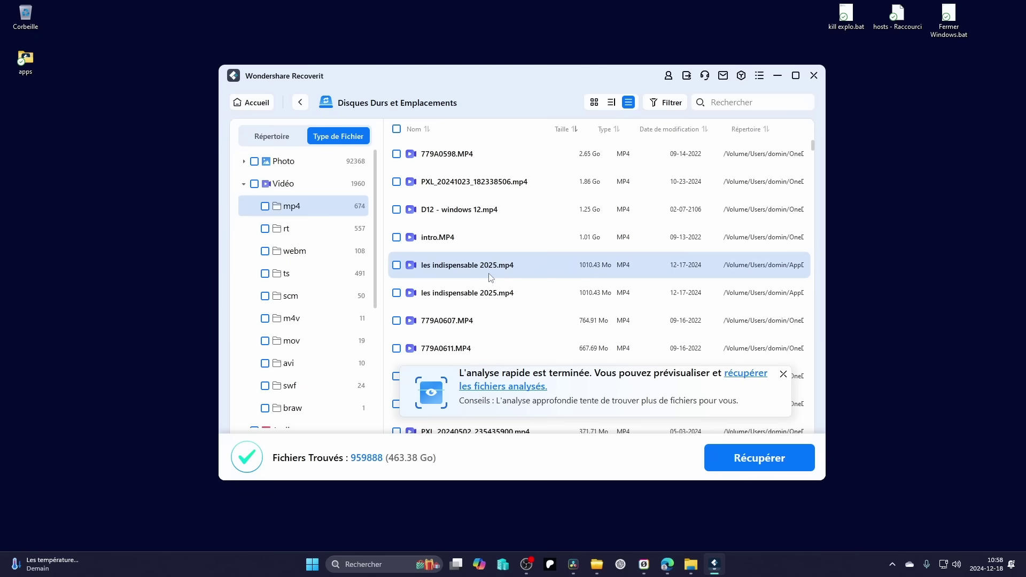
pyautogui.click(396, 265)
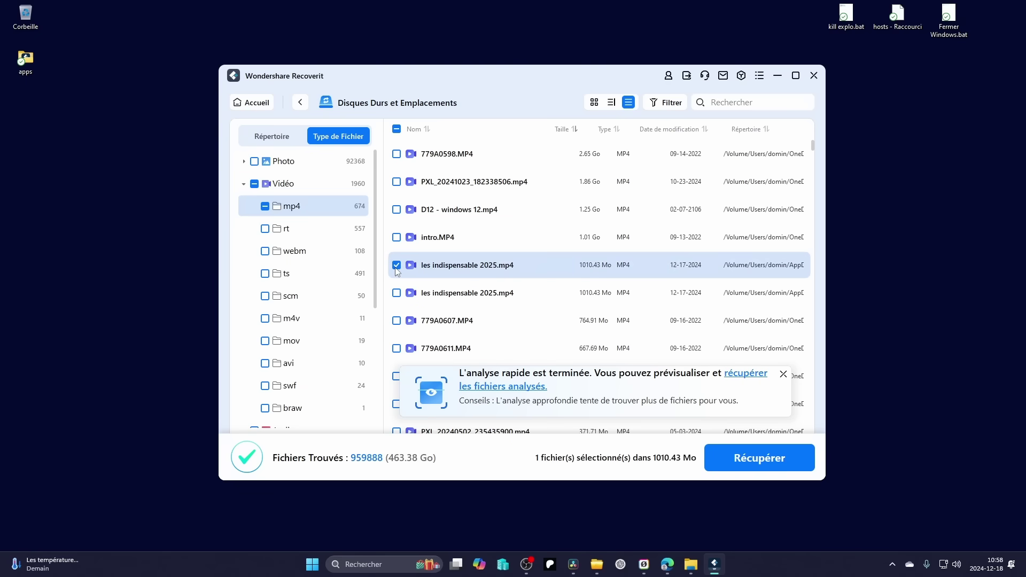
pyautogui.click(768, 463)
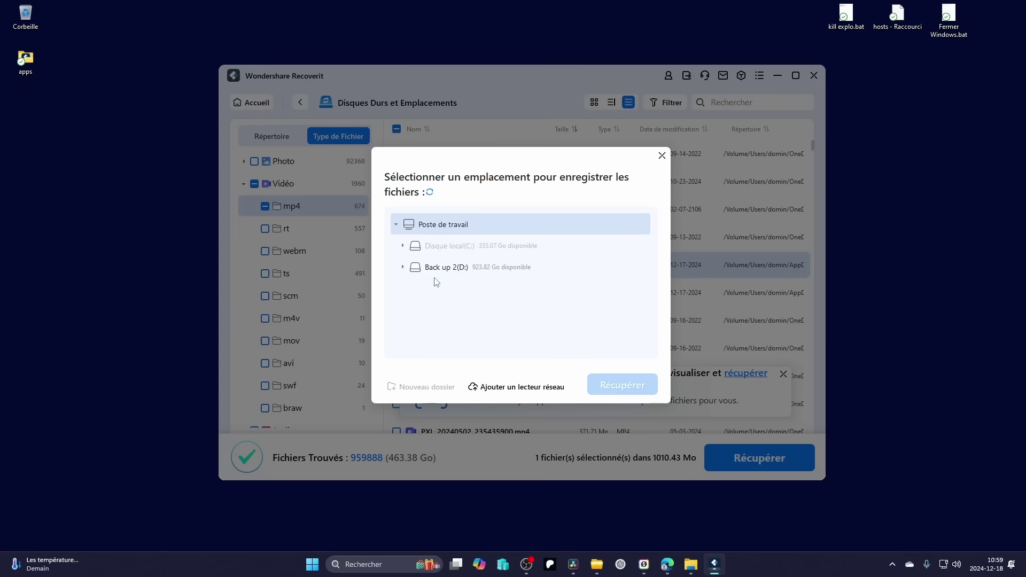
pyautogui.click(436, 273)
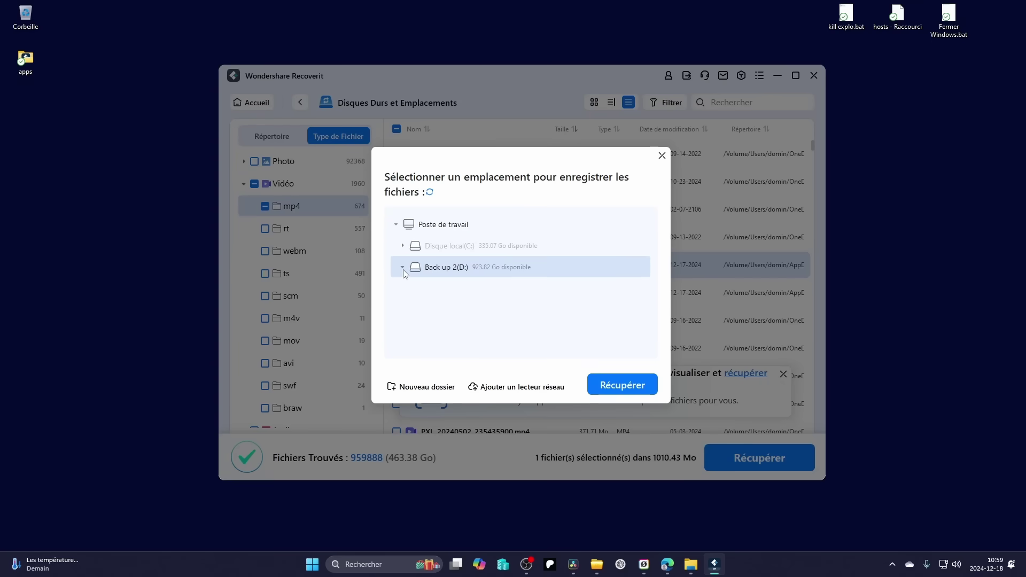
pyautogui.click(622, 385)
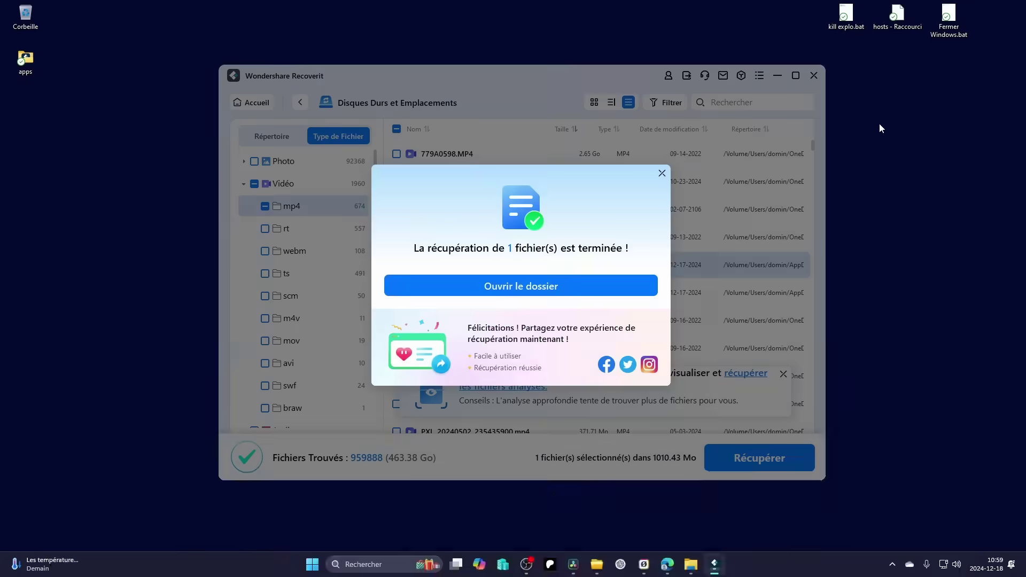
# - Open the recovery folder, play the recovered video to check it, and minimize the player
pyautogui.click(520, 284)
pyautogui.doubleClick(338, 231)
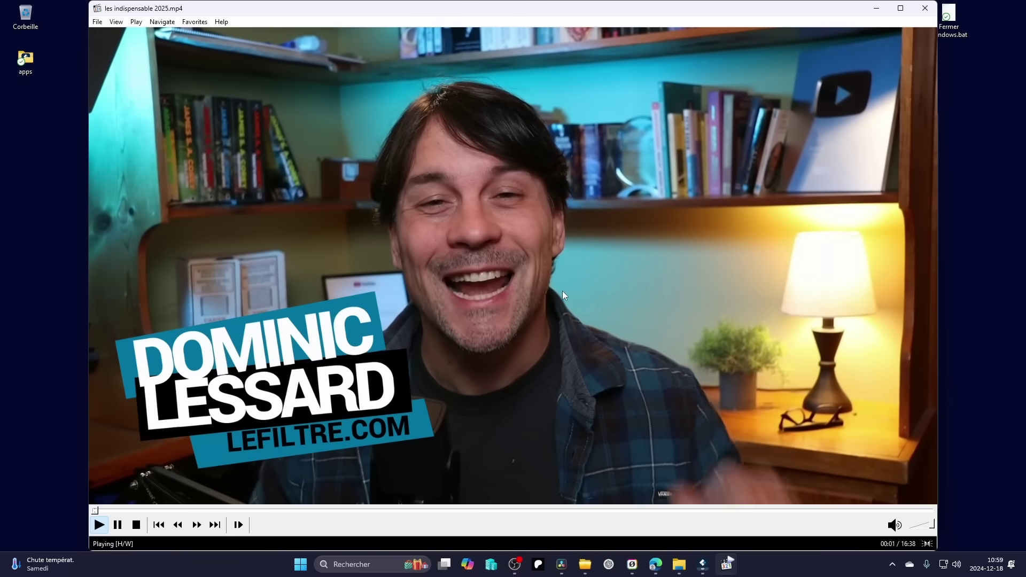
pyautogui.click(876, 8)
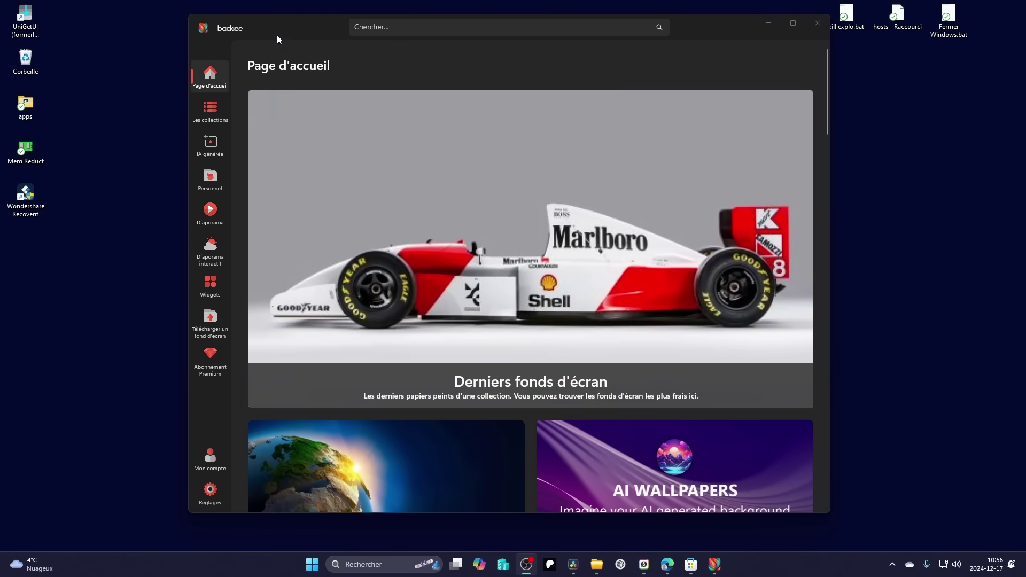
# - In backiee, browse the wallpaper collections: the categories, the daily popular wallpapers and the editorial selections (Sélections éditoriales)
pyautogui.moveTo(277, 39)
pyautogui.mouseDown()
pyautogui.moveTo(353, 48)
pyautogui.moveTo(272, 44)
pyautogui.moveTo(318, 43)
pyautogui.moveTo(280, 47)
pyautogui.mouseUp()
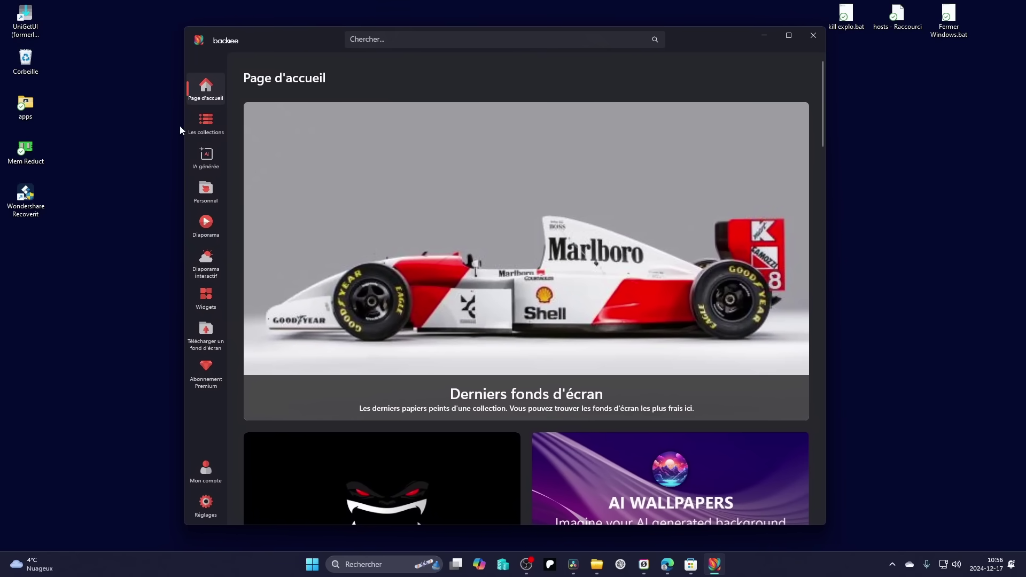
pyautogui.click(193, 127)
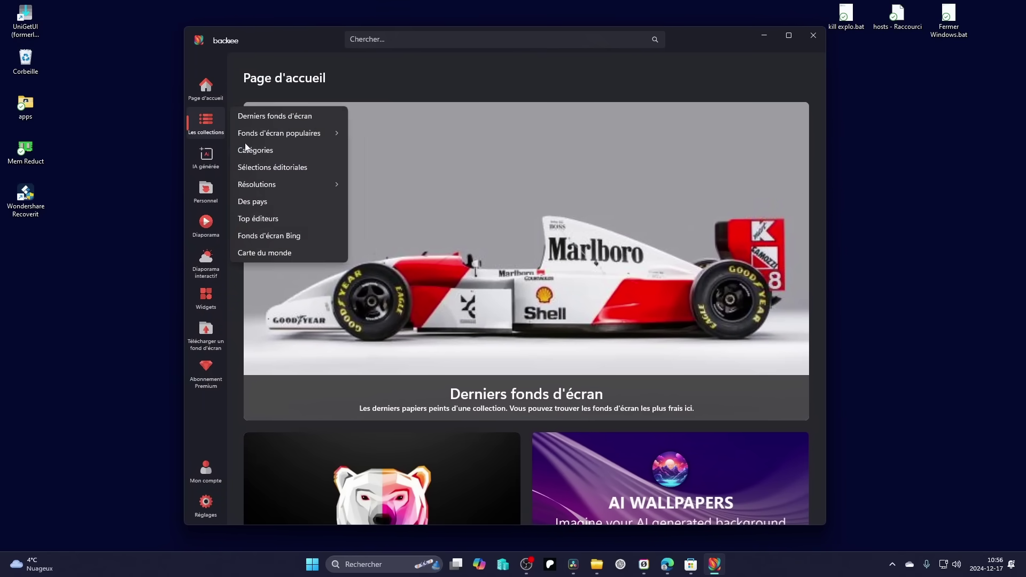
pyautogui.click(267, 152)
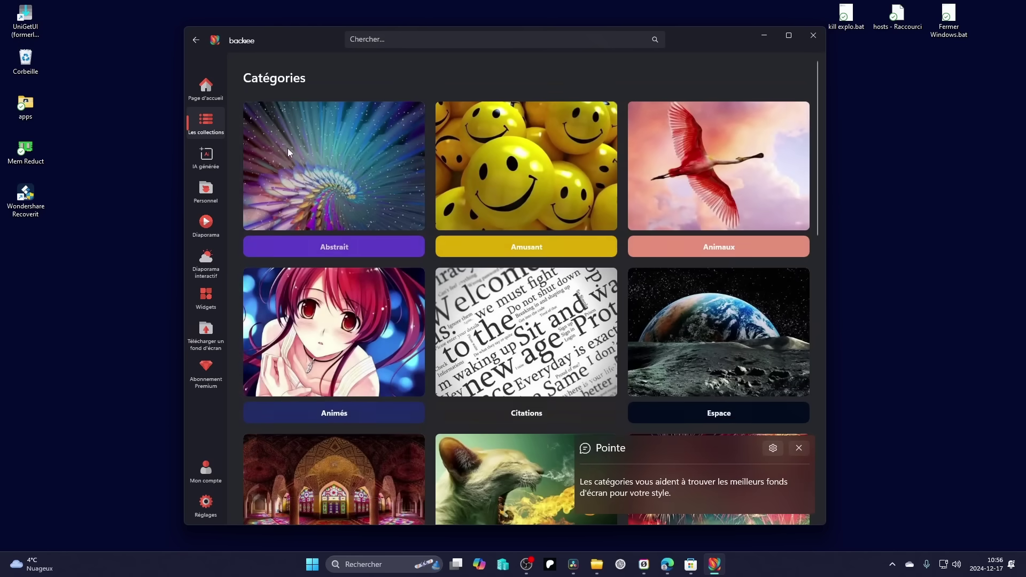
pyautogui.click(212, 127)
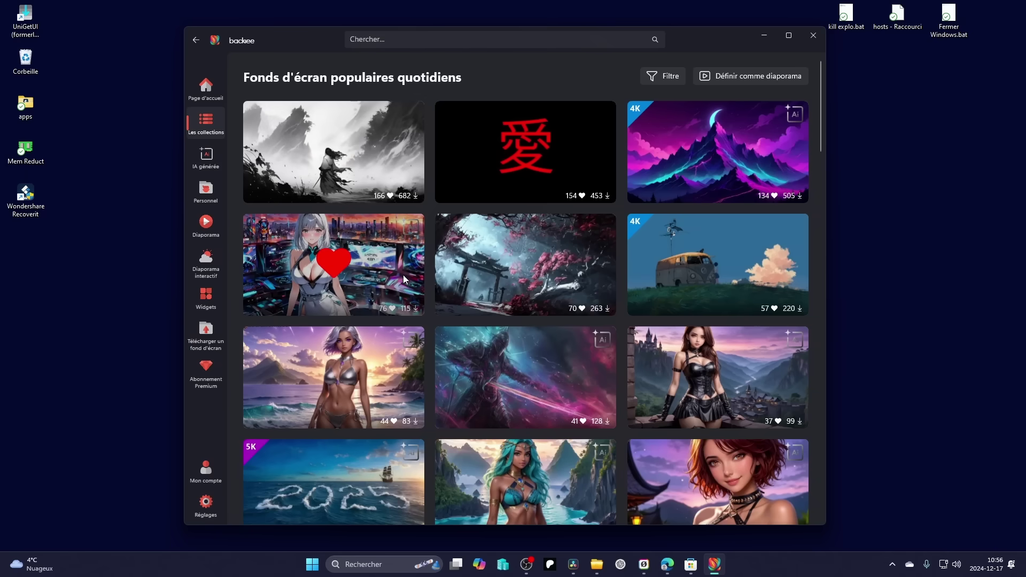
pyautogui.click(209, 127)
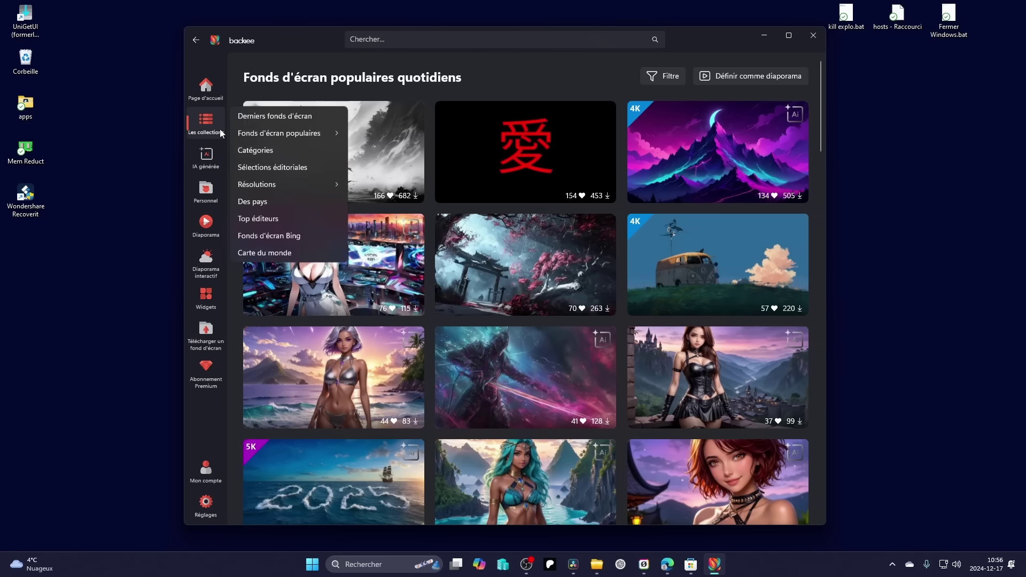
pyautogui.click(274, 167)
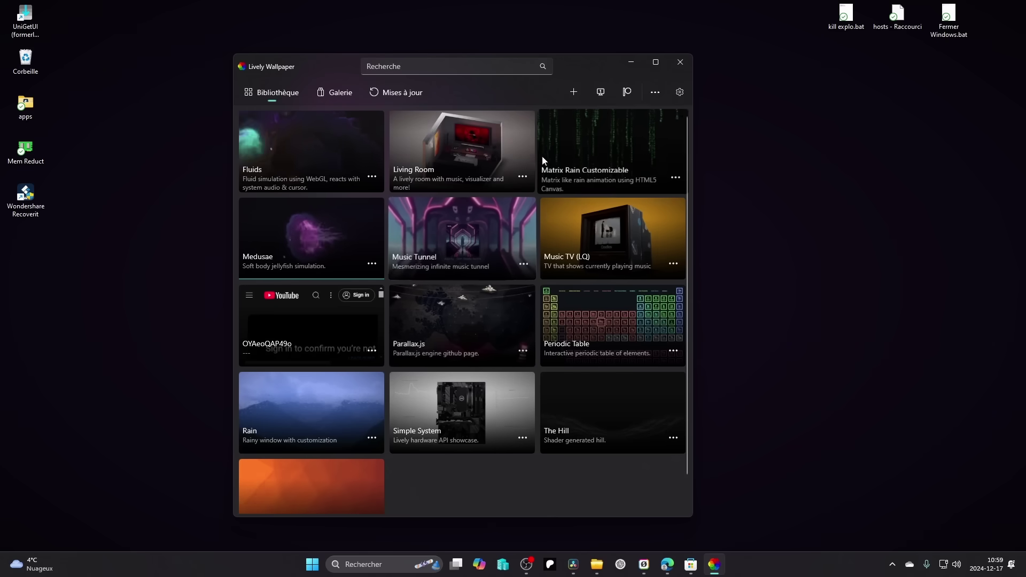
# - In Lively Wallpaper, open the add-wallpaper dialog and clear the YouTube address from its URL entry
pyautogui.click(574, 93)
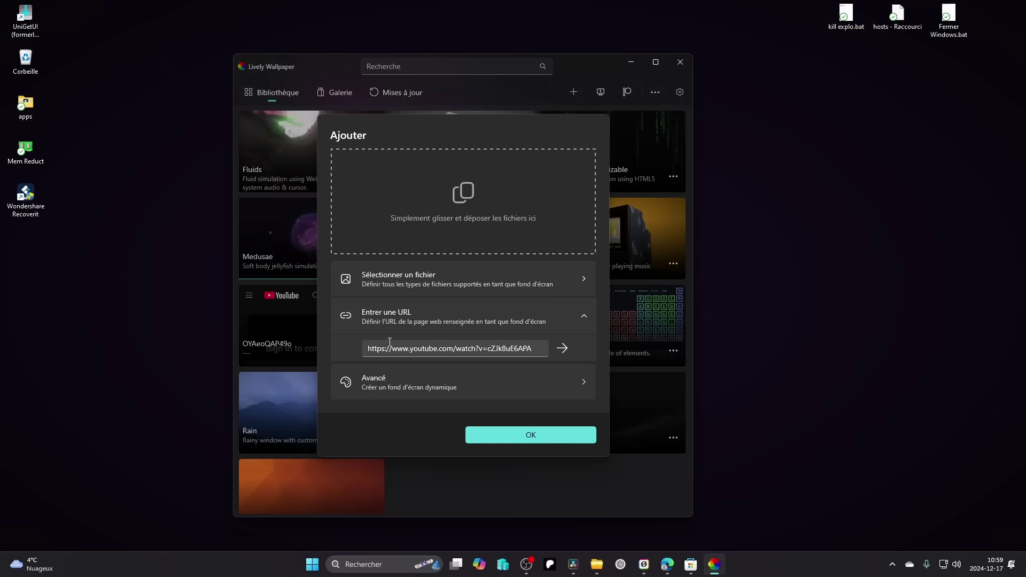
pyautogui.moveTo(369, 352); pyautogui.dragTo(545, 355)
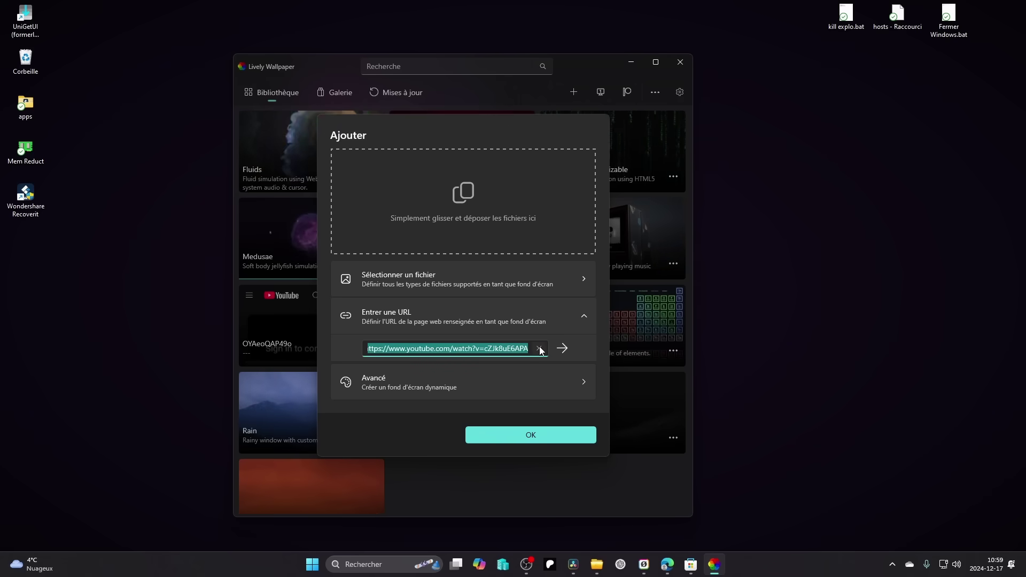
pyautogui.click(539, 349)
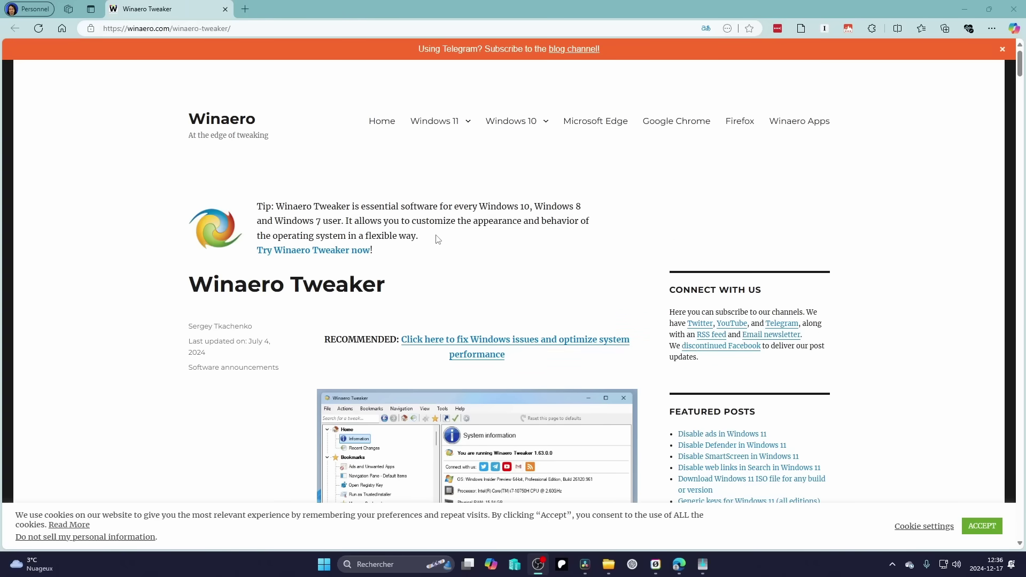
# - Review the Winaero Tweaker web page, then search for the "Winaero Tweaker" package in UniGetUI
pyautogui.scroll(-1, 439, 243)
pyautogui.scroll(-3, 450, 252)
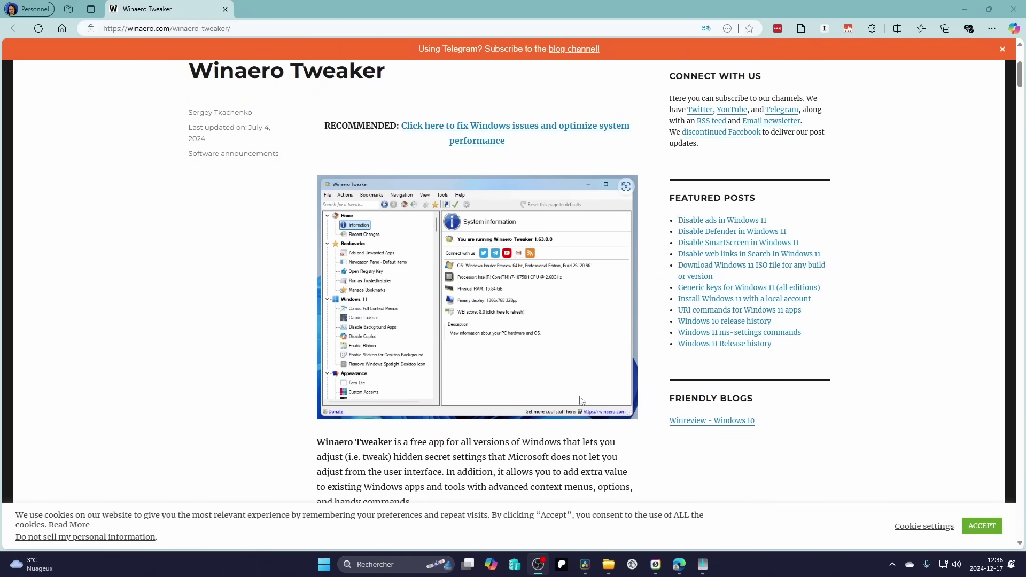
pyautogui.click(702, 564)
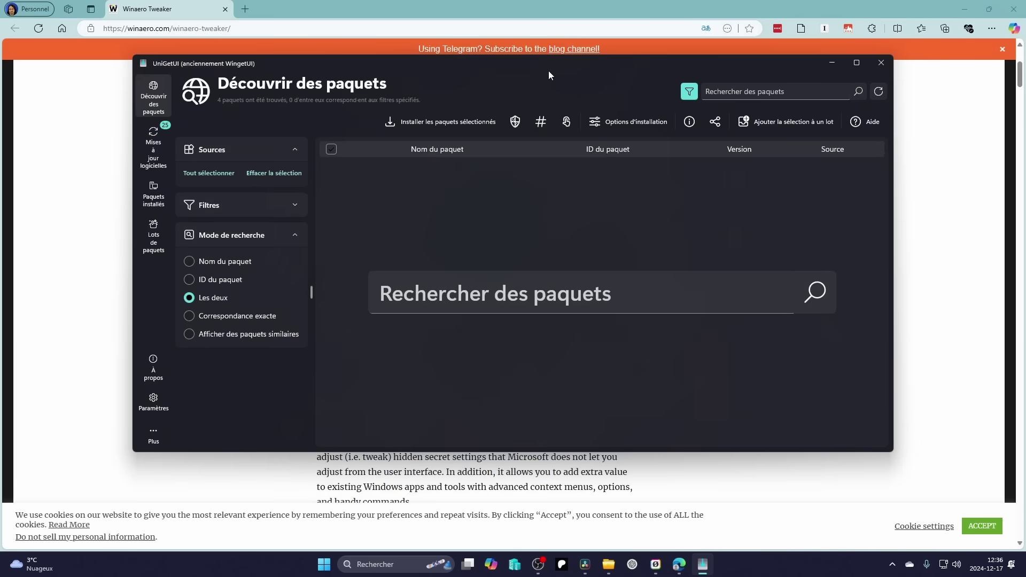
pyautogui.moveTo(548, 71); pyautogui.dragTo(550, 108)
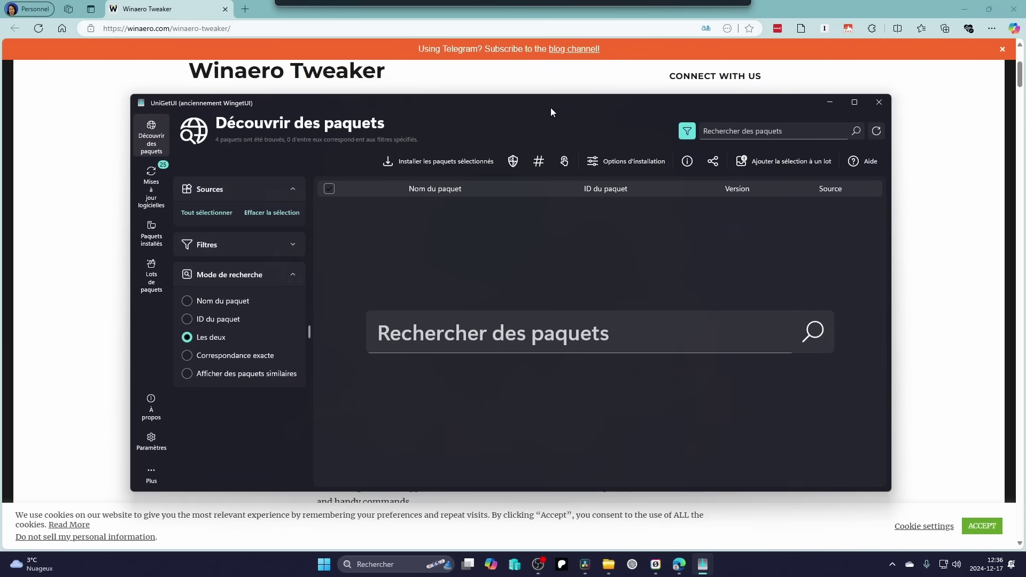
pyautogui.click(443, 318)
pyautogui.press('super+v')
pyautogui.press('Return')
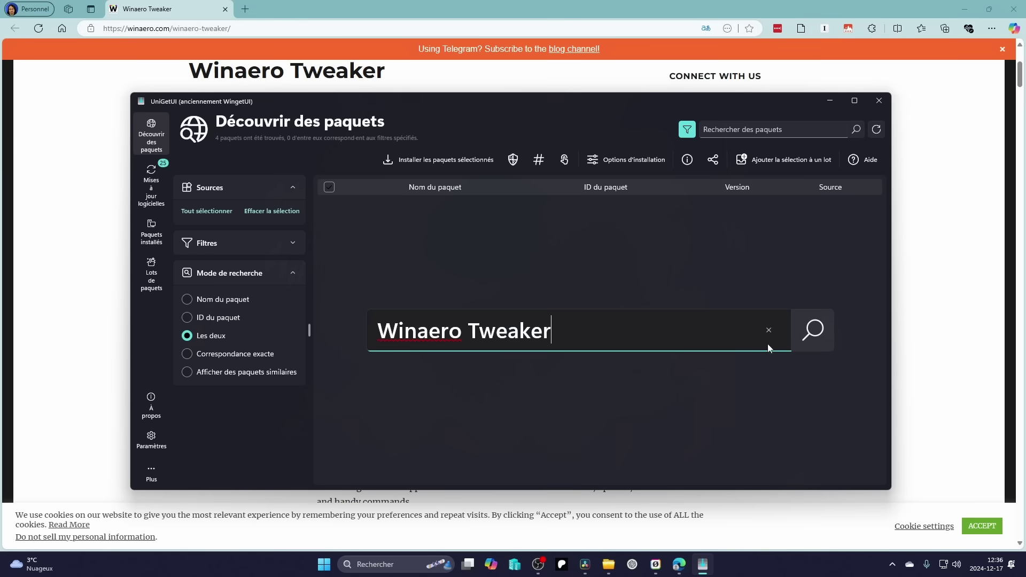
pyautogui.click(810, 331)
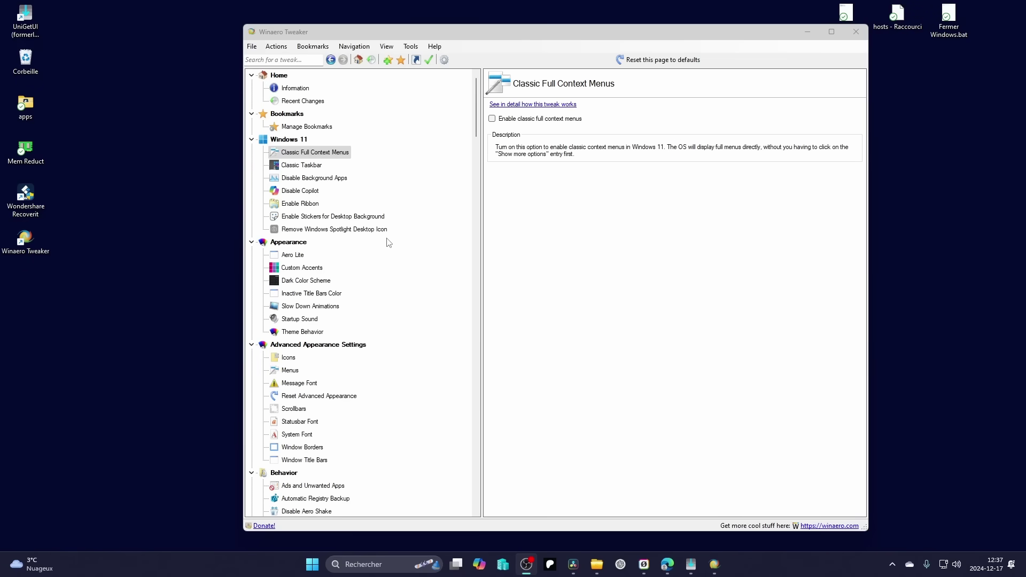
# - In Winaero Tweaker, examine the available tweaks from Windows 11 and Appearance through Behavior, Boot and Logon, Desktop and Taskbar, and Context Menu
pyautogui.scroll(-2, 386, 240)
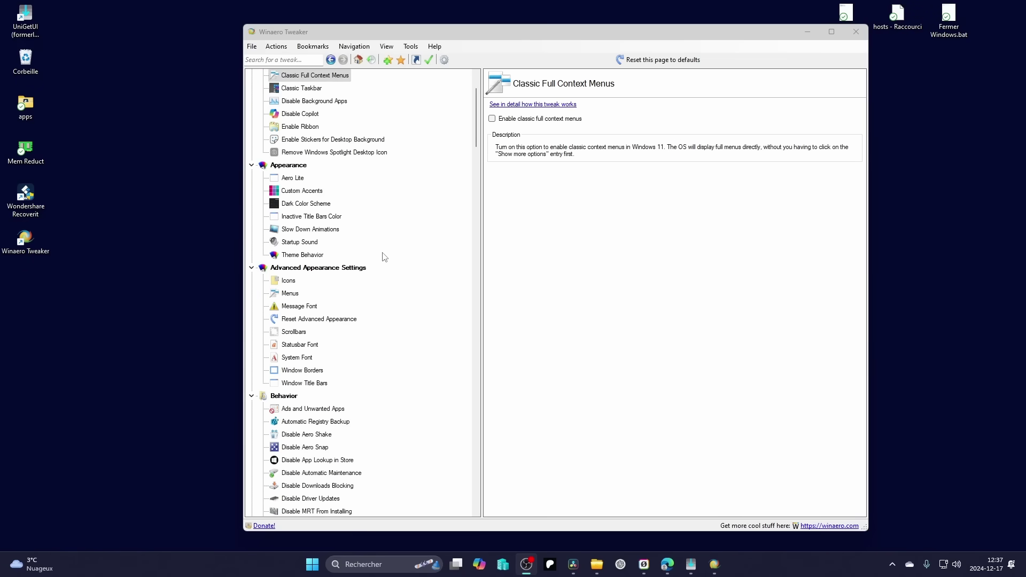
pyautogui.scroll(-4, 382, 257)
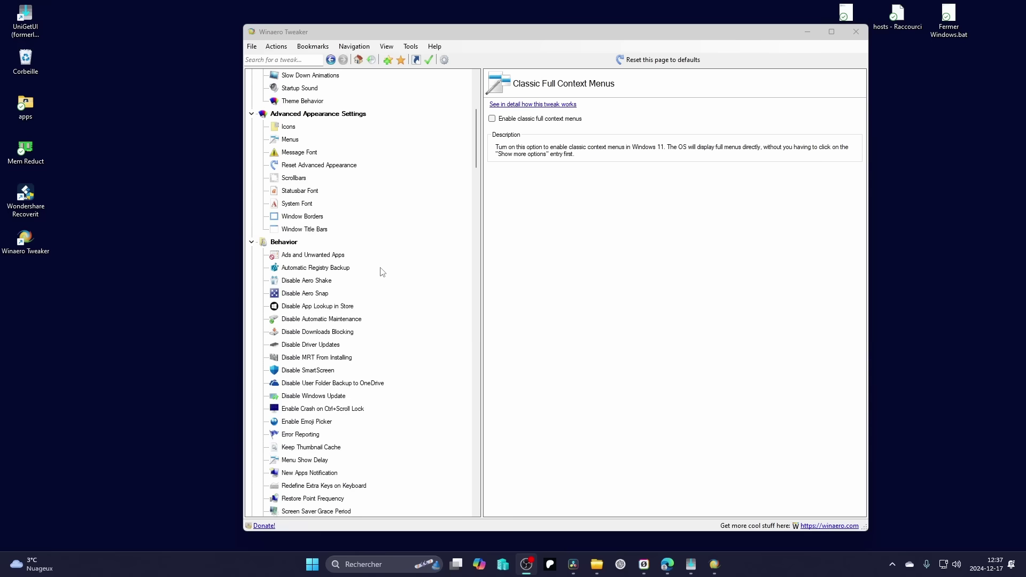
pyautogui.scroll(-2, 383, 272)
pyautogui.scroll(-5, 358, 293)
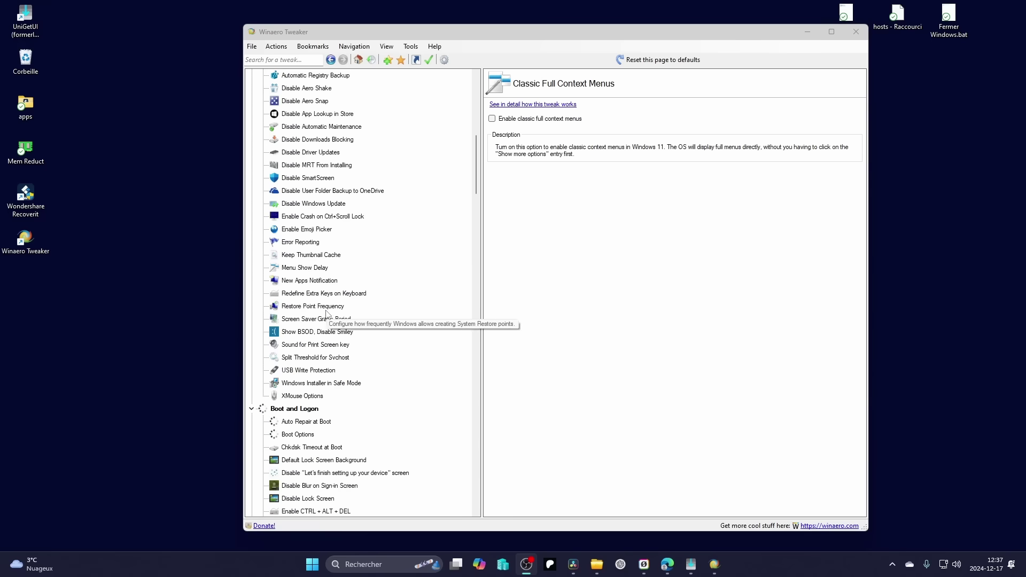
pyautogui.scroll(-1, 306, 367)
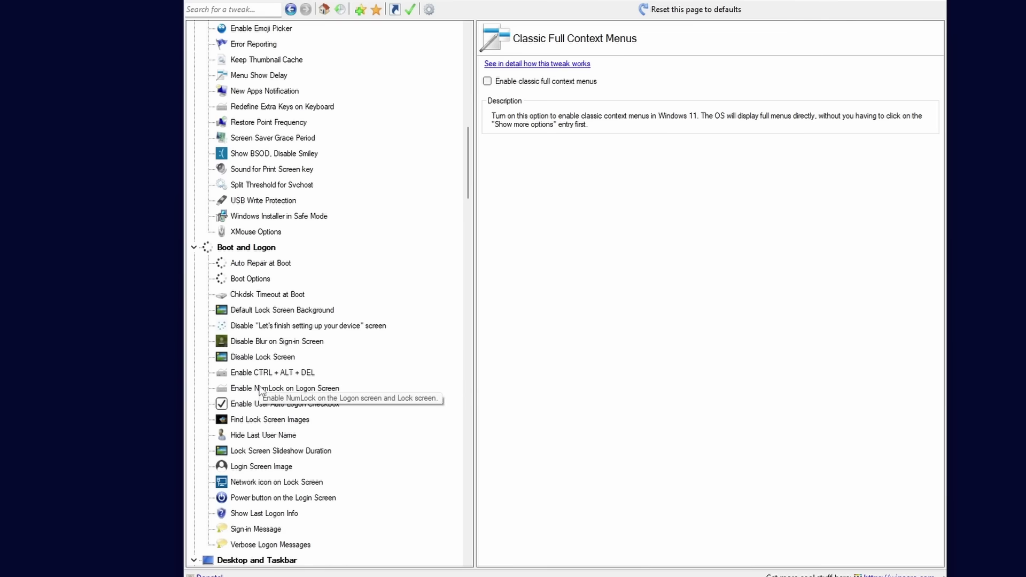
pyautogui.scroll(-2, 306, 371)
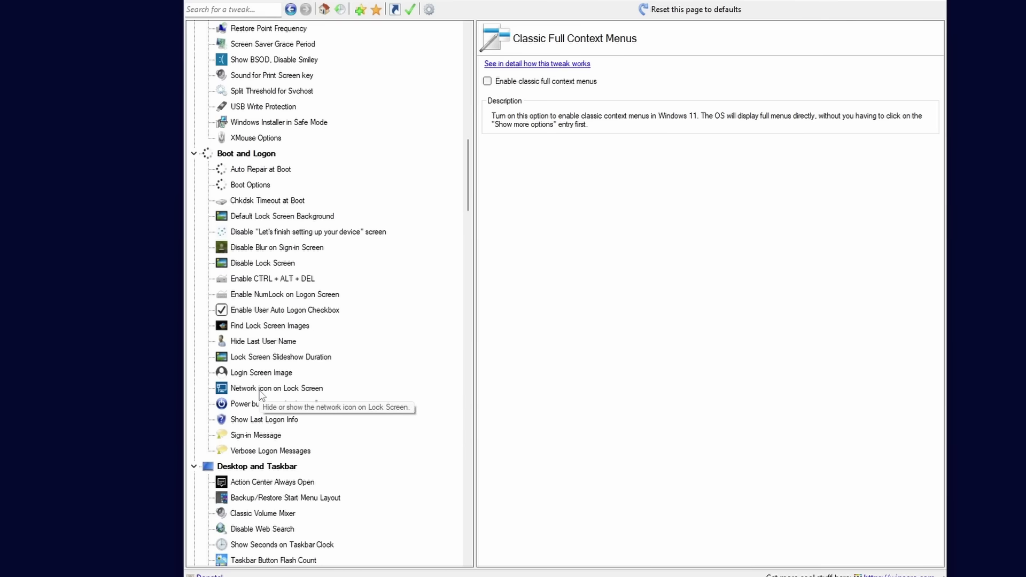
pyautogui.scroll(-3, 260, 393)
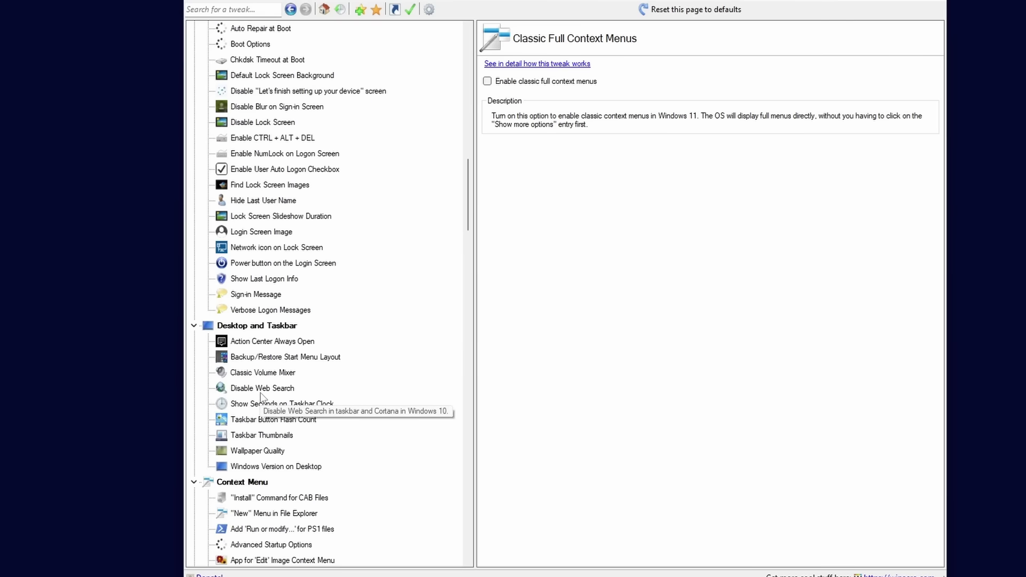
pyautogui.scroll(-1, 261, 392)
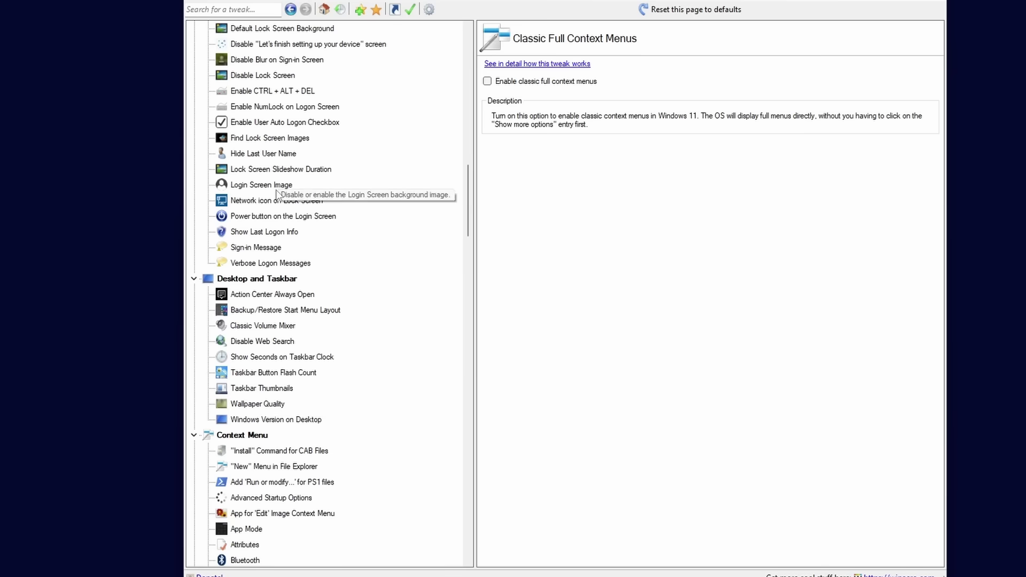
pyautogui.scroll(9, 280, 270)
pyautogui.scroll(8, 277, 280)
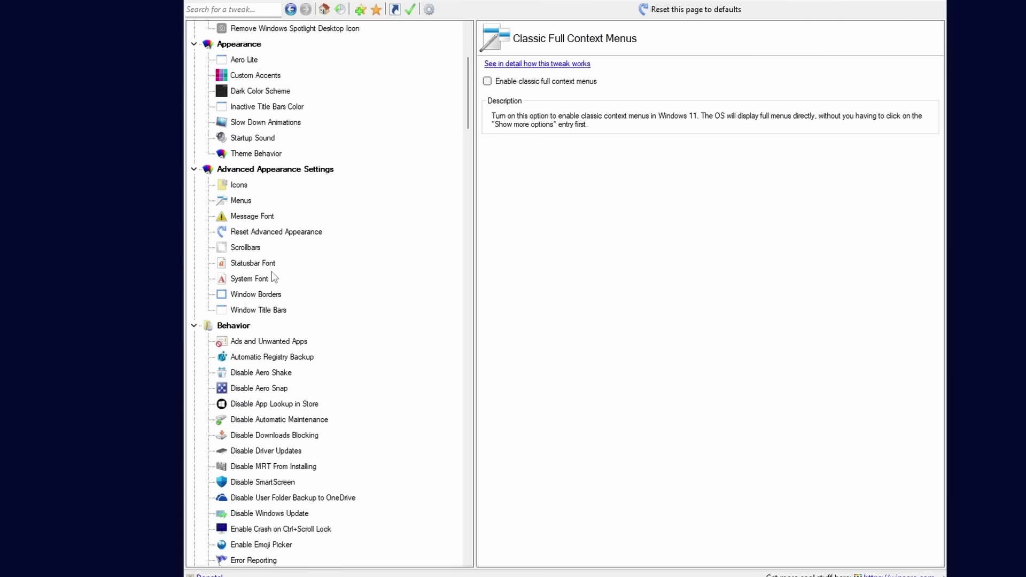
pyautogui.scroll(2, 240, 182)
pyautogui.scroll(1, 239, 158)
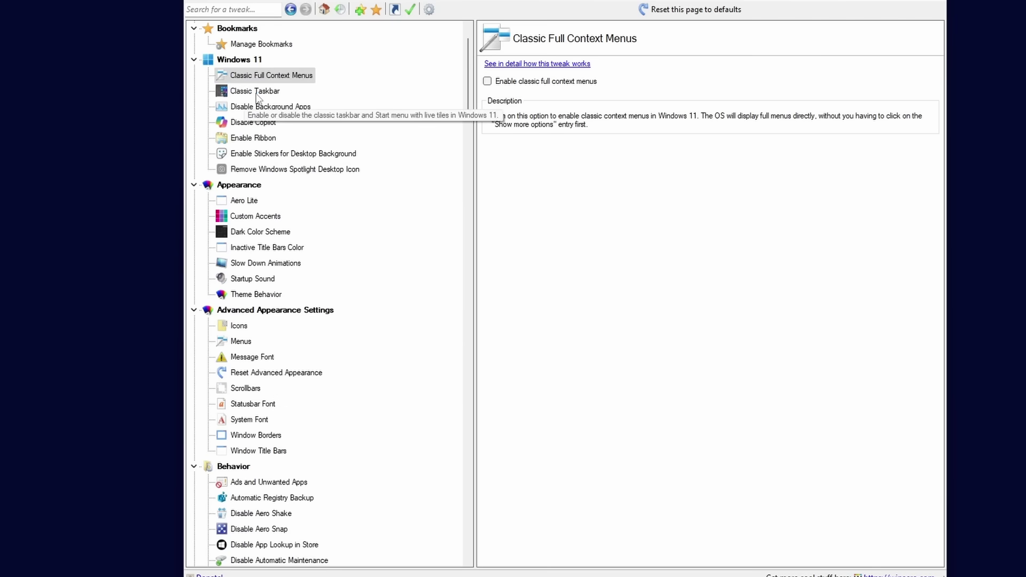
# - Enable classic full context menus for Windows 11 and look over the Behavior tweaks
pyautogui.click(278, 79)
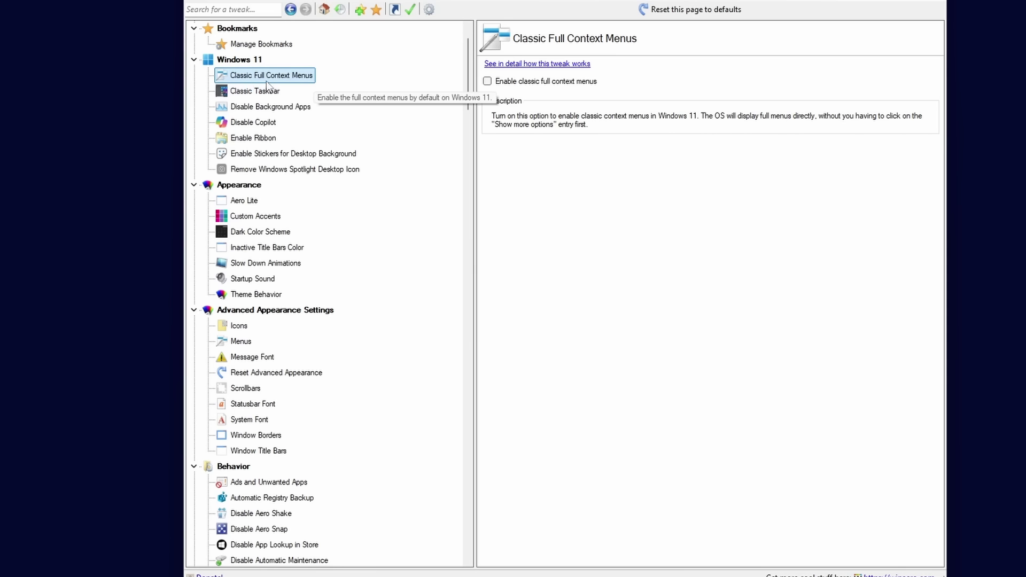
pyautogui.click(487, 81)
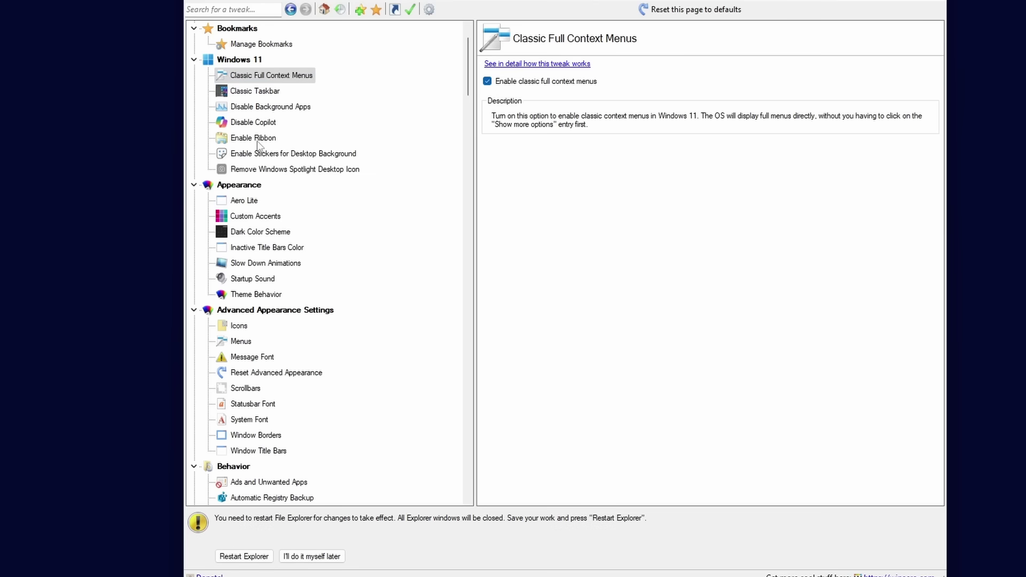
pyautogui.scroll(-6, 295, 267)
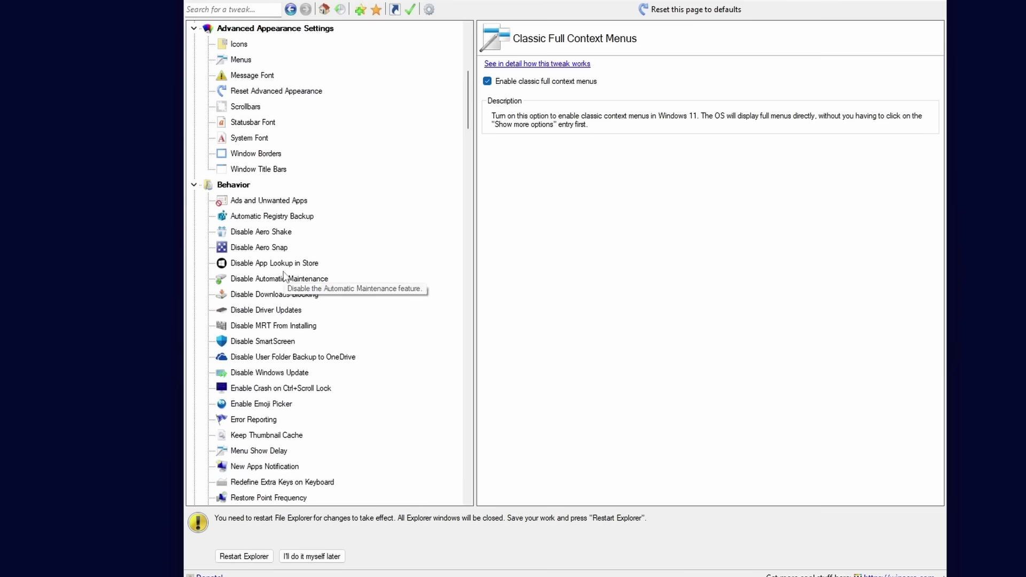
pyautogui.scroll(-3, 284, 274)
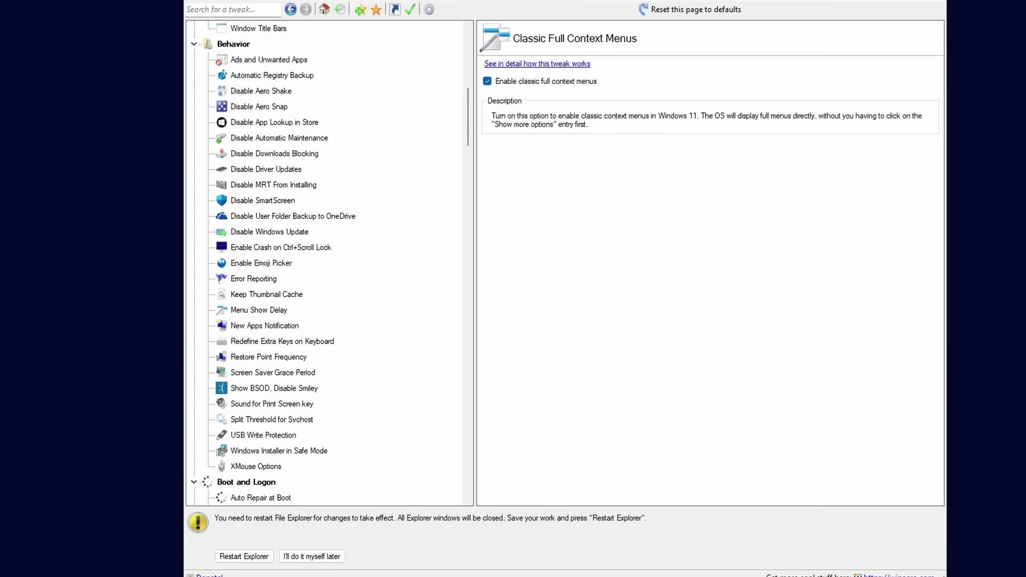
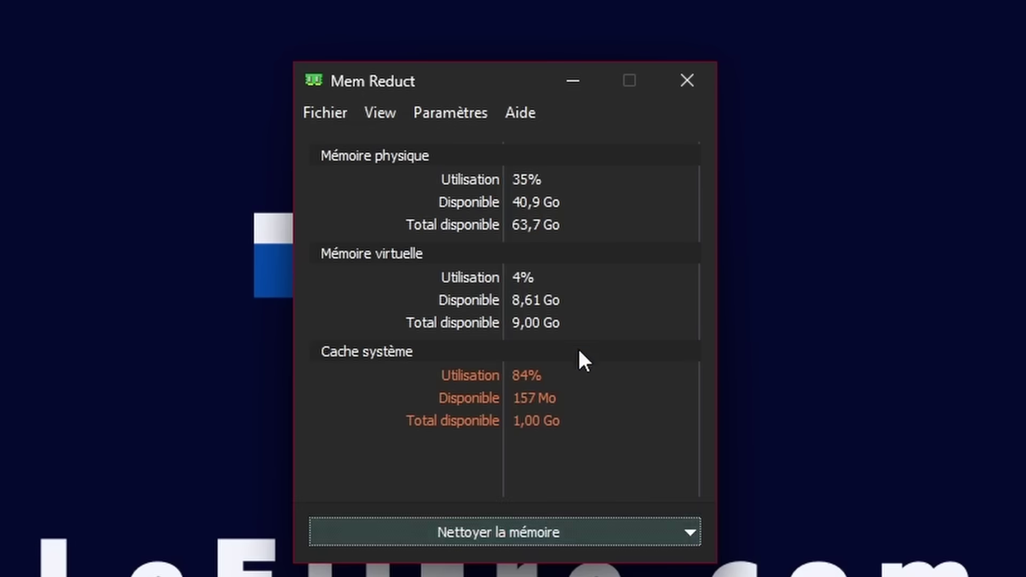
# - In Mem Reduct, clean the computer's memory
pyautogui.moveTo(486, 80)
pyautogui.mouseDown()
pyautogui.moveTo(526, 84)
pyautogui.moveTo(455, 87)
pyautogui.moveTo(481, 91)
pyautogui.mouseUp()
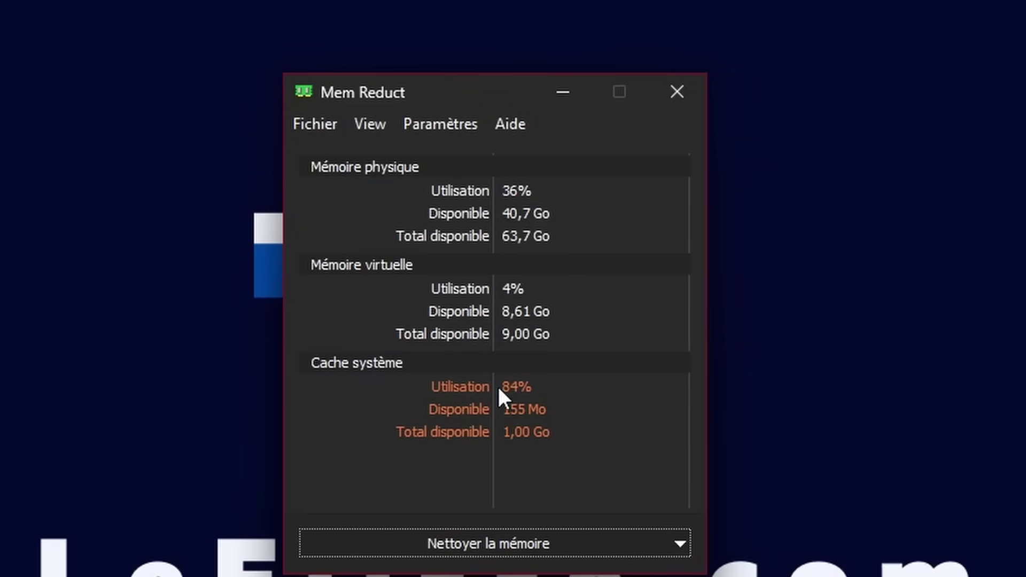
pyautogui.click(496, 544)
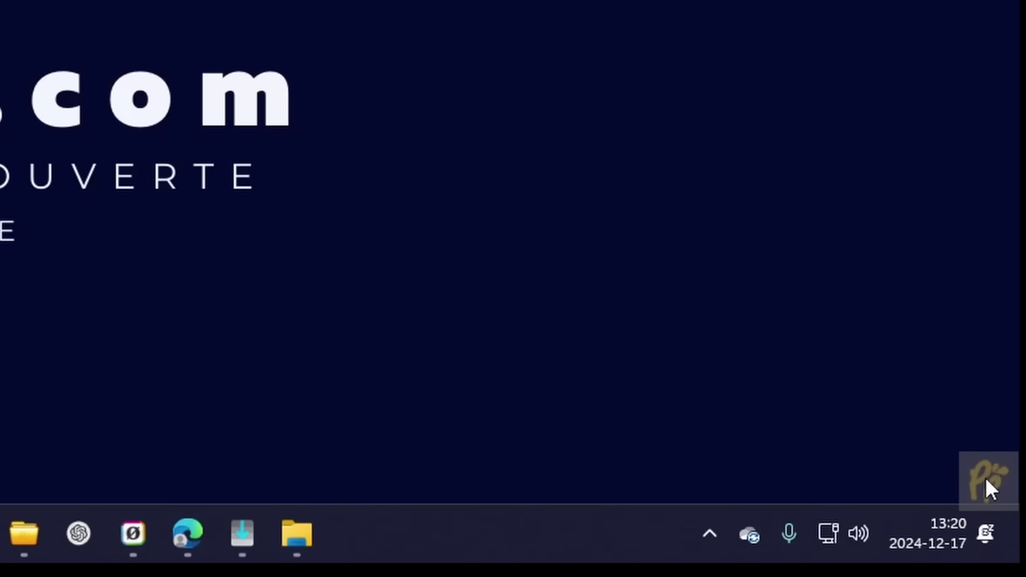
# - Open the screen annotation tools and draw with the red pen over the desktop logo and around the kill explo.bat and Wondershare Recoverit icons
pyautogui.click(985, 477)
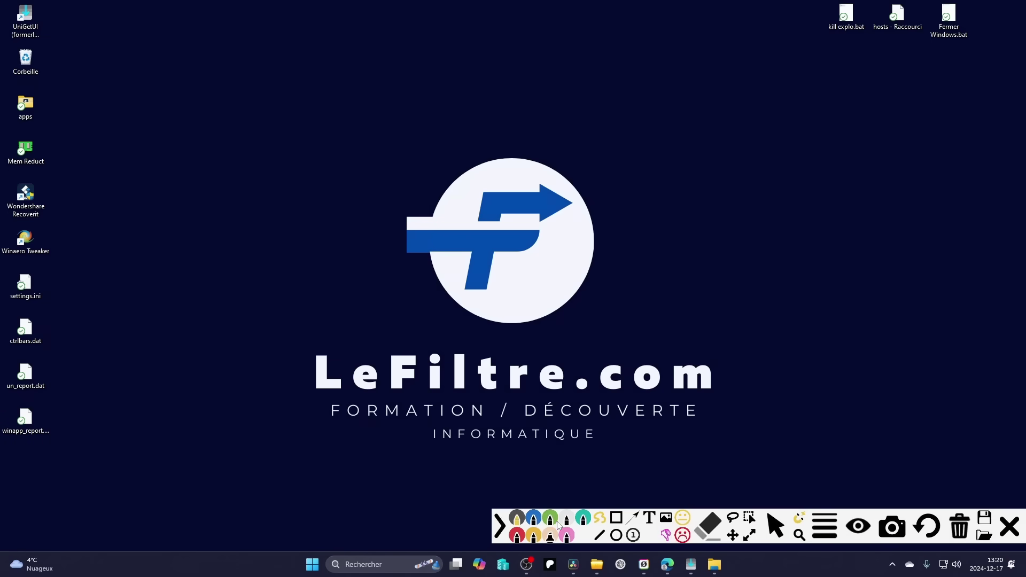
pyautogui.click(517, 535)
pyautogui.moveTo(584, 211)
pyautogui.mouseDown()
pyautogui.moveTo(516, 315)
pyautogui.moveTo(635, 299)
pyautogui.moveTo(507, 128)
pyautogui.moveTo(706, 161)
pyautogui.moveTo(792, 154)
pyautogui.mouseUp()
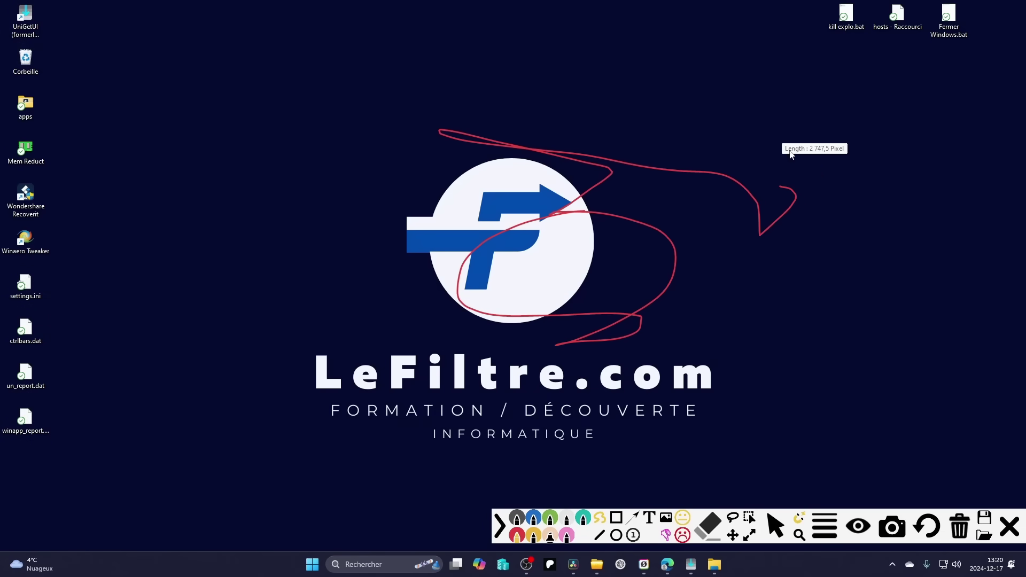
pyautogui.moveTo(809, 1)
pyautogui.mouseDown()
pyautogui.moveTo(827, 48)
pyautogui.moveTo(875, 3)
pyautogui.mouseUp()
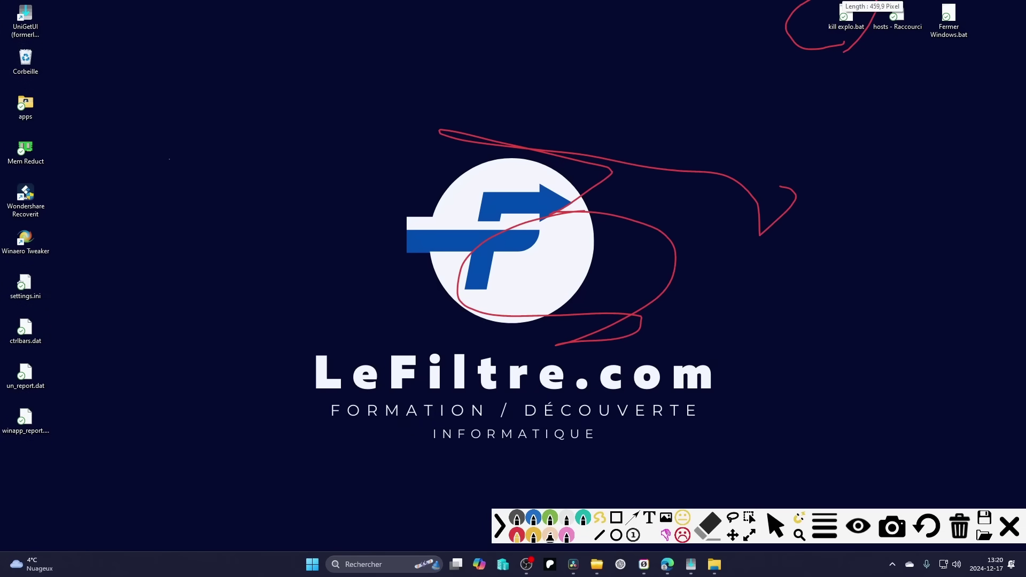
pyautogui.moveTo(52, 174)
pyautogui.mouseDown()
pyautogui.moveTo(68, 219)
pyautogui.moveTo(60, 184)
pyautogui.mouseUp()
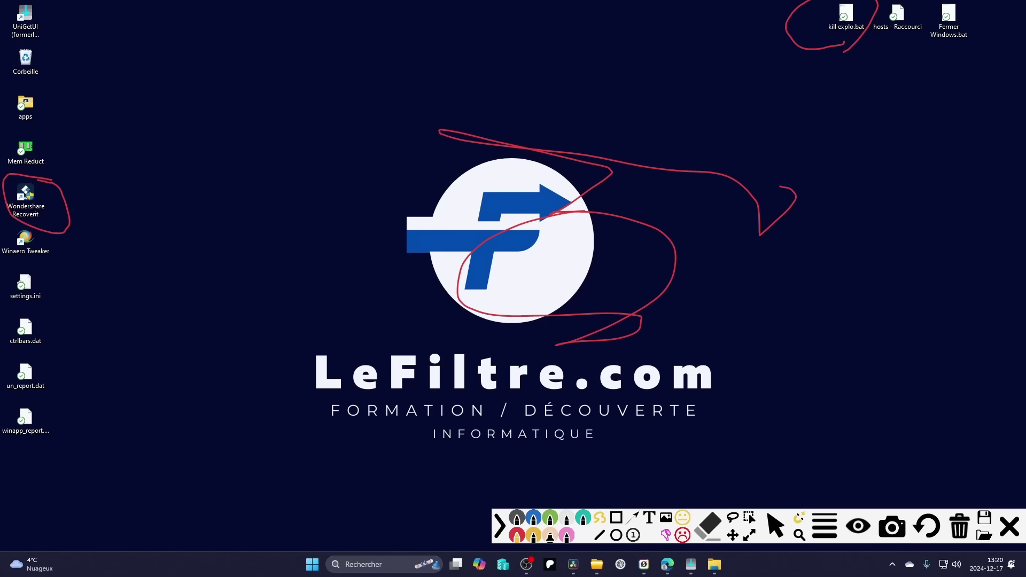
# - Place two yellow smiley stamps on the desktop beside and below the logo circle
pyautogui.click(685, 523)
pyautogui.moveTo(733, 276); pyautogui.dragTo(820, 411)
pyautogui.moveTo(687, 330); pyautogui.dragTo(612, 338)
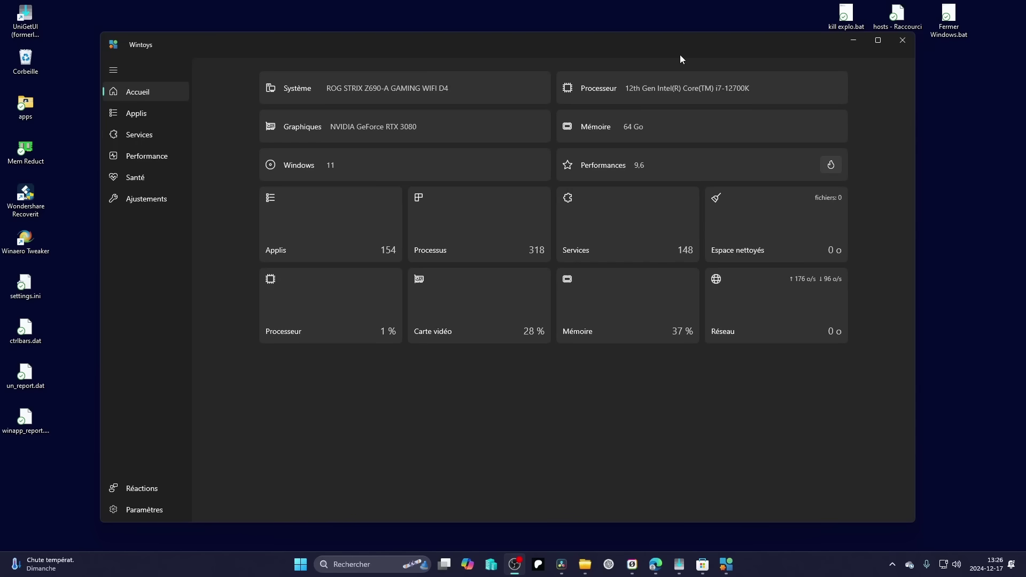
# - View the Wintoys page in Microsoft Store, minimize the store and return to the Wintoys home page
pyautogui.click(703, 564)
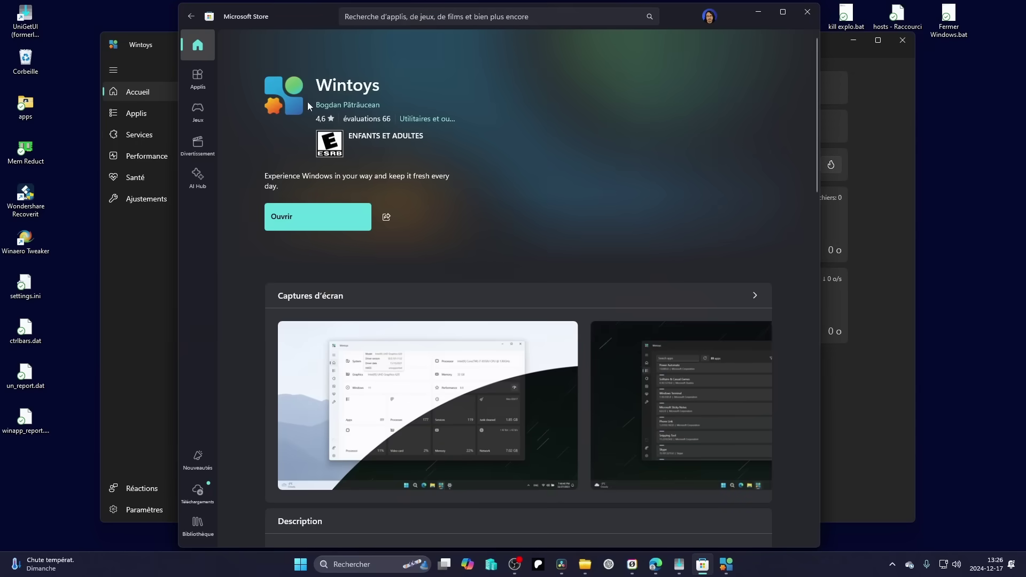
pyautogui.click(764, 15)
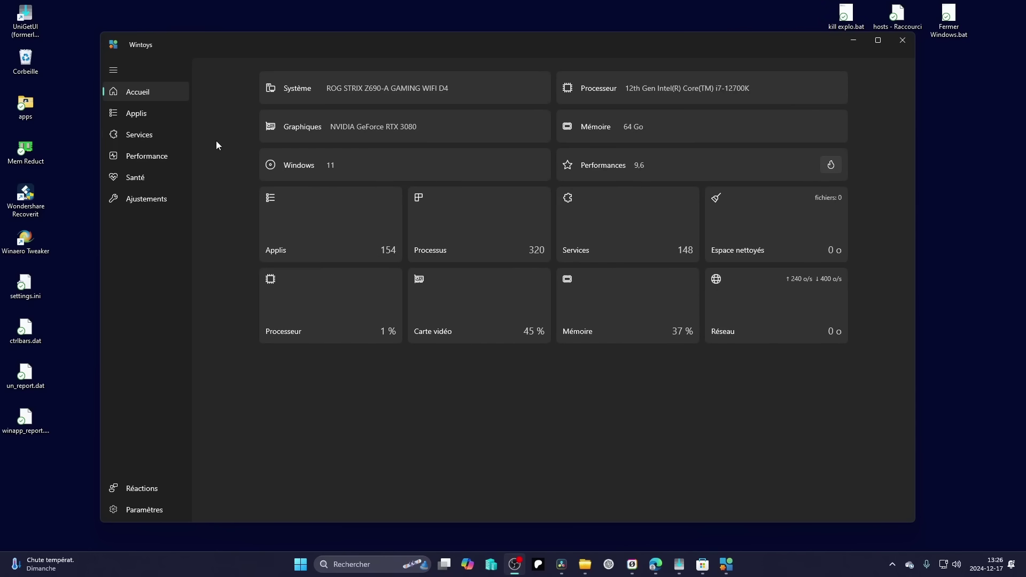
pyautogui.click(412, 53)
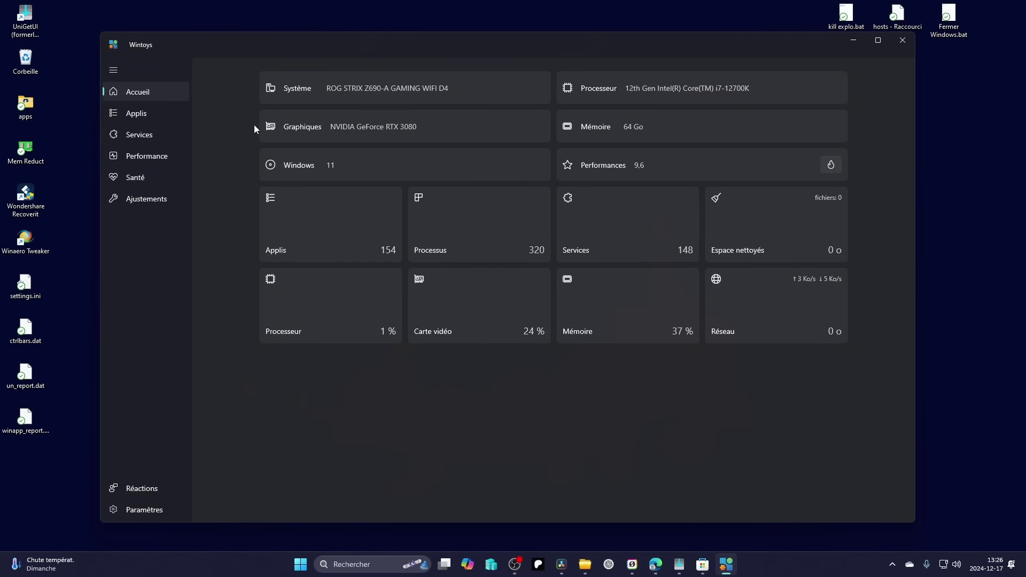
# - In Wintoys, look over the installed apps list and browse the running Windows services
pyautogui.click(149, 114)
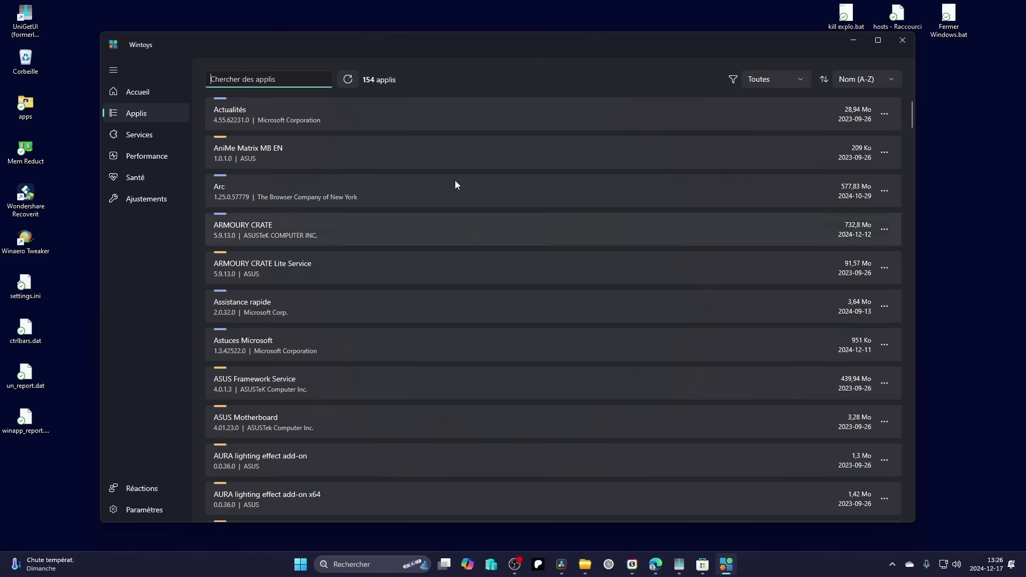
pyautogui.click(148, 139)
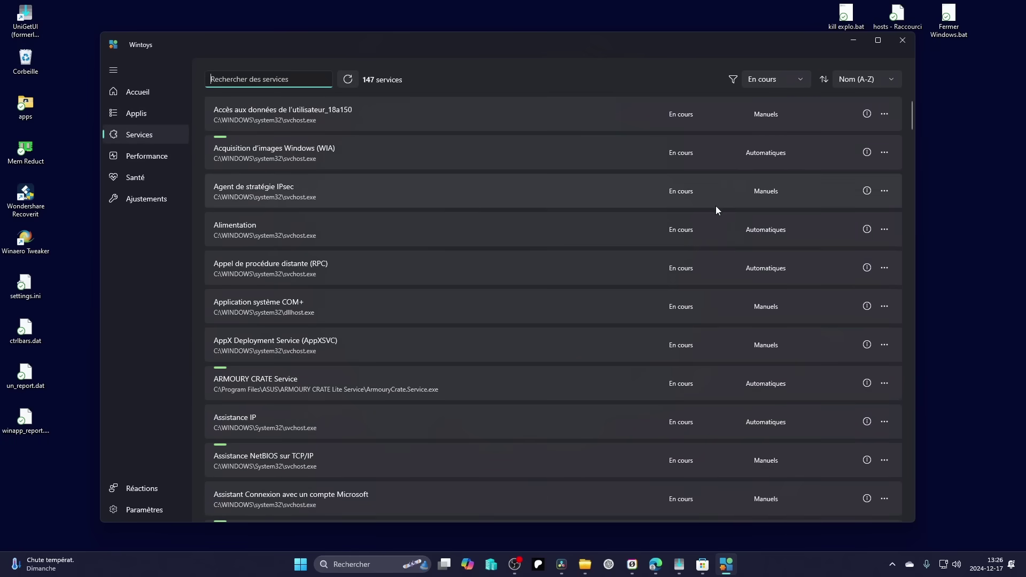
pyautogui.scroll(-10, 466, 342)
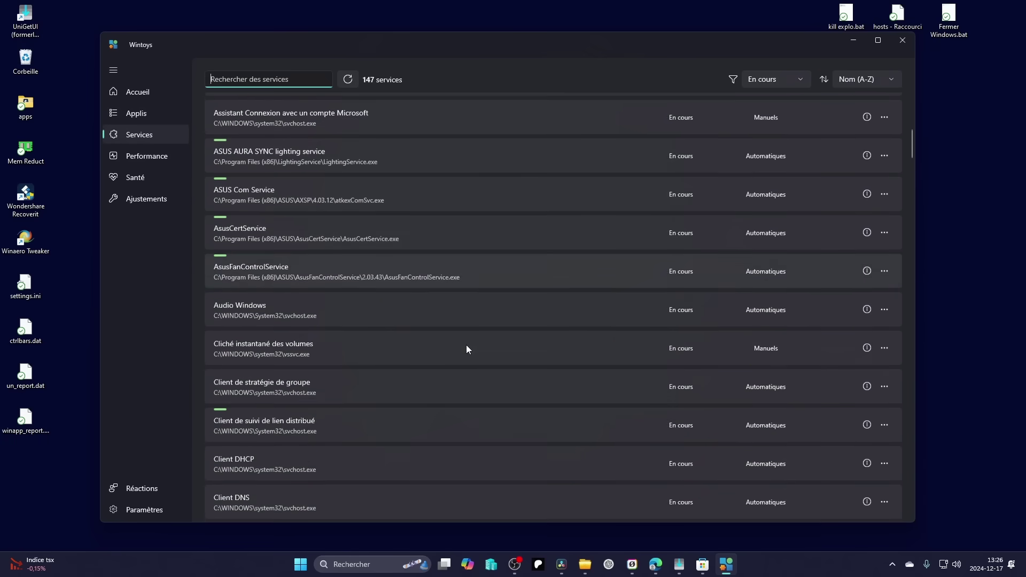
pyautogui.scroll(-8, 467, 347)
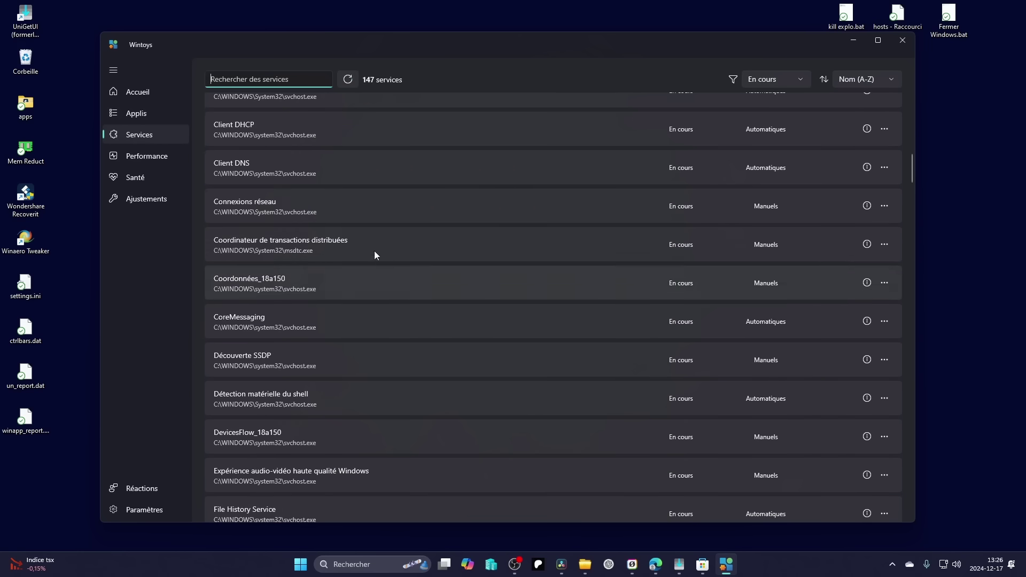
# - Review the Wintoys Performance and Santé options and open the Ajustements section
pyautogui.click(149, 159)
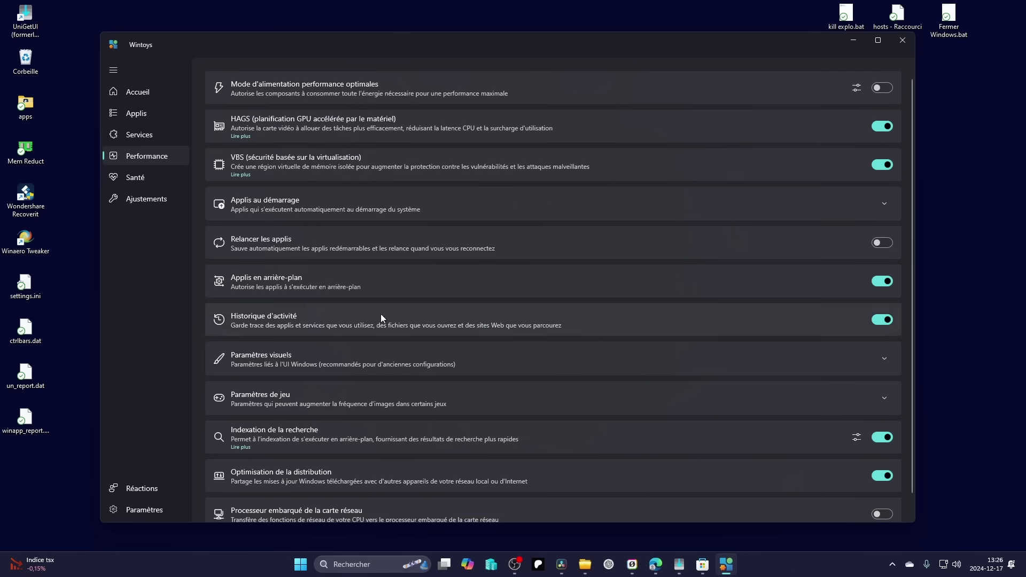
pyautogui.click(133, 184)
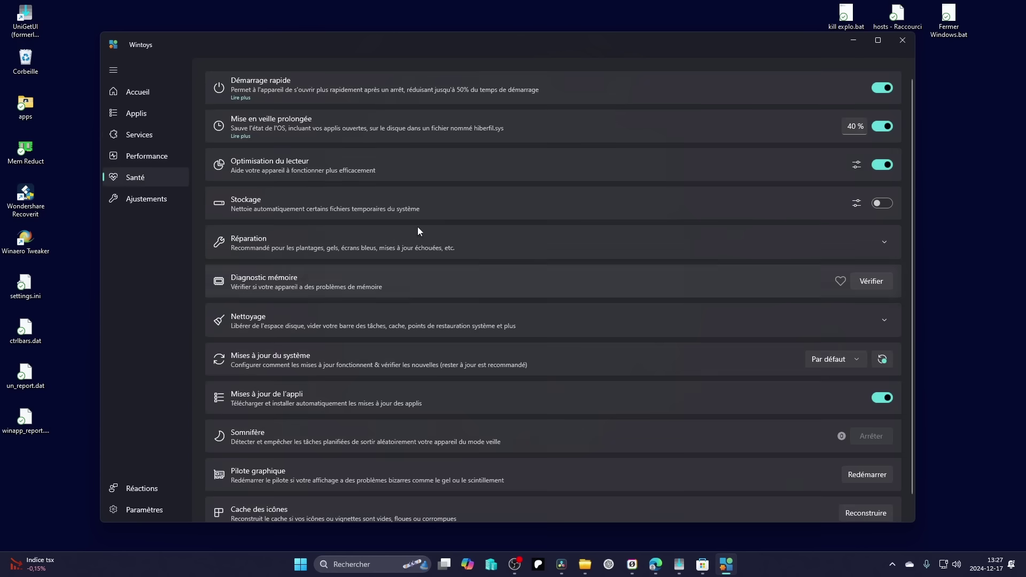
pyautogui.scroll(-1, 394, 178)
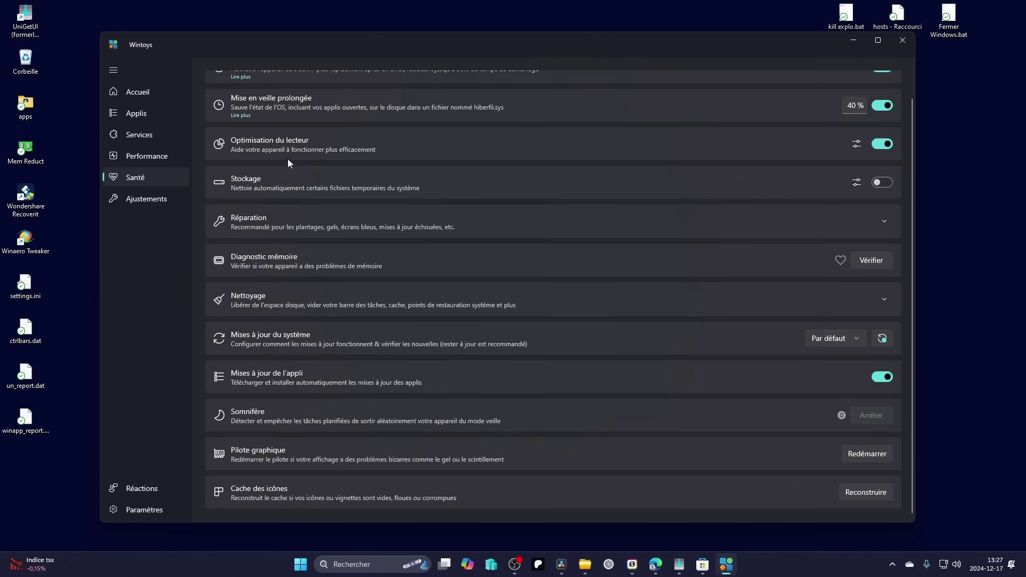
pyautogui.scroll(1, 287, 161)
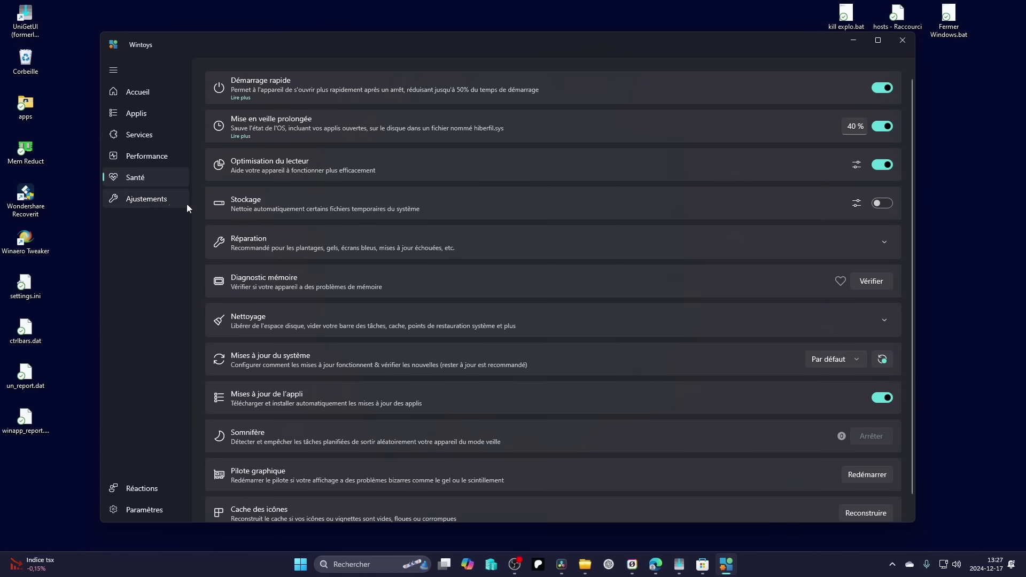
pyautogui.click(161, 204)
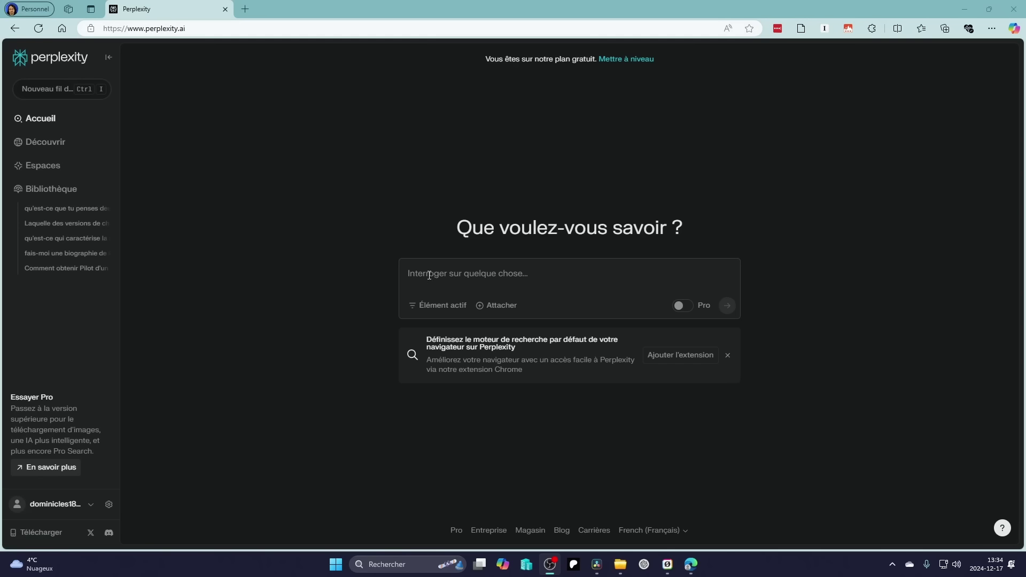
# - In Perplexity, examine the question box and the Pro option, and browse the articles under Découvrir
pyautogui.click(440, 275)
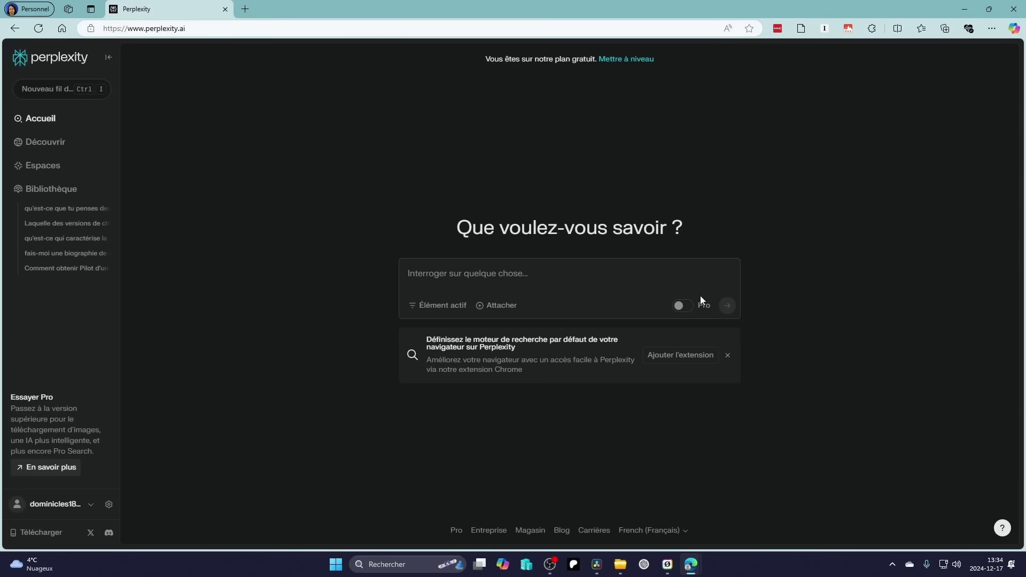
pyautogui.click(682, 305)
pyautogui.click(66, 146)
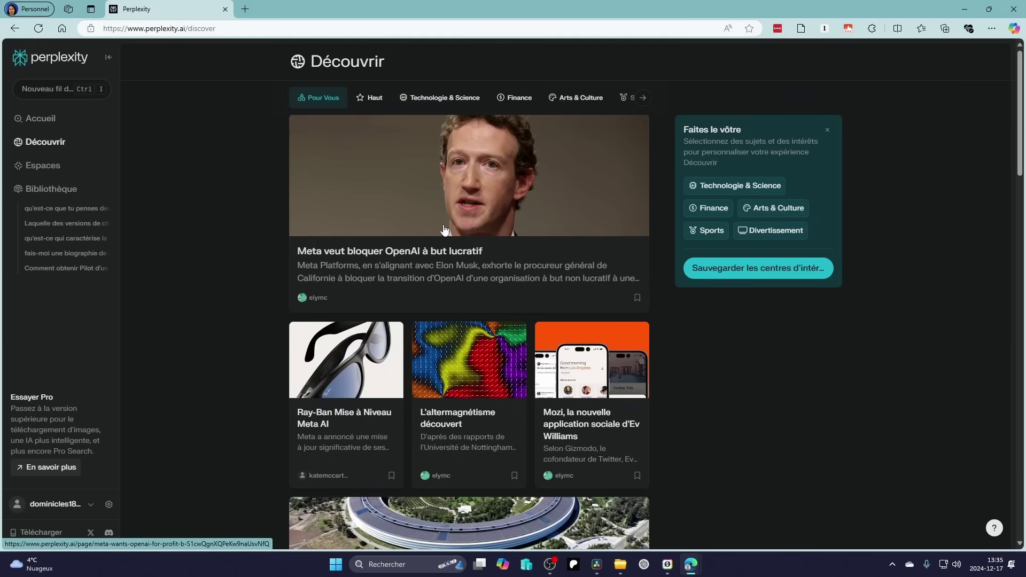
pyautogui.scroll(-6, 444, 231)
pyautogui.scroll(-4, 390, 290)
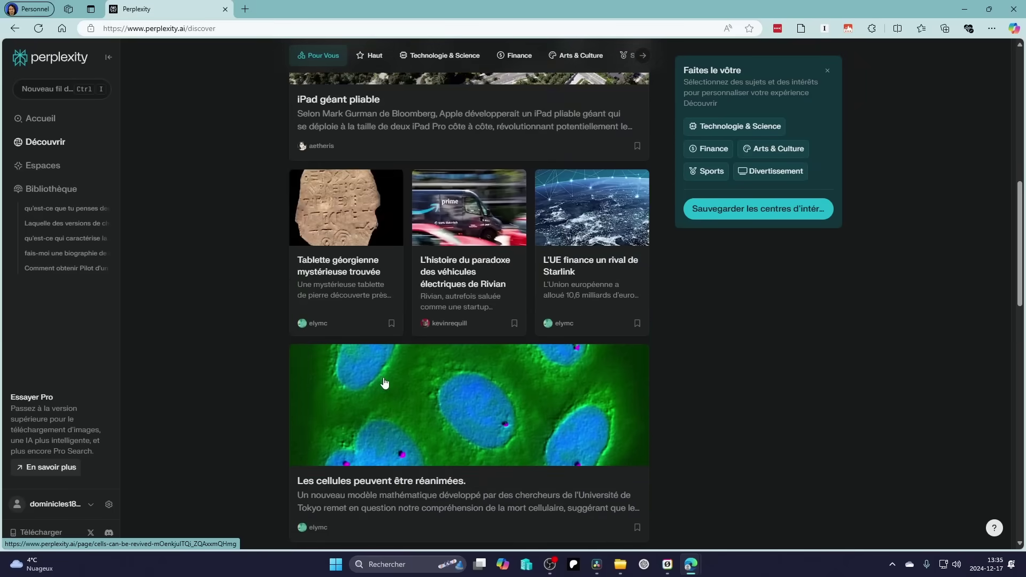
pyautogui.scroll(10, 233, 248)
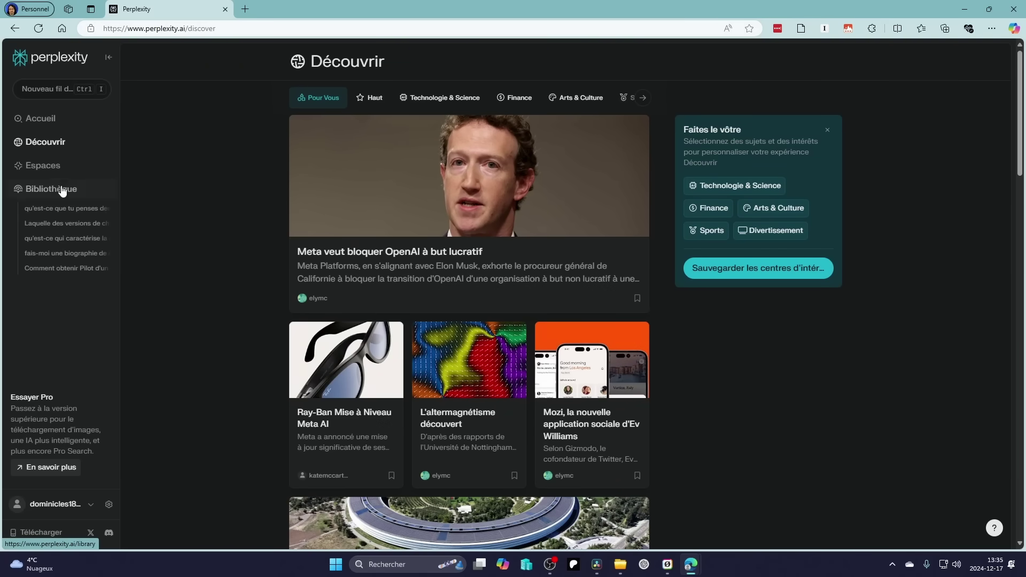
# - View the Espaces page in Perplexity and show the Incognito option in the account choices
pyautogui.click(43, 165)
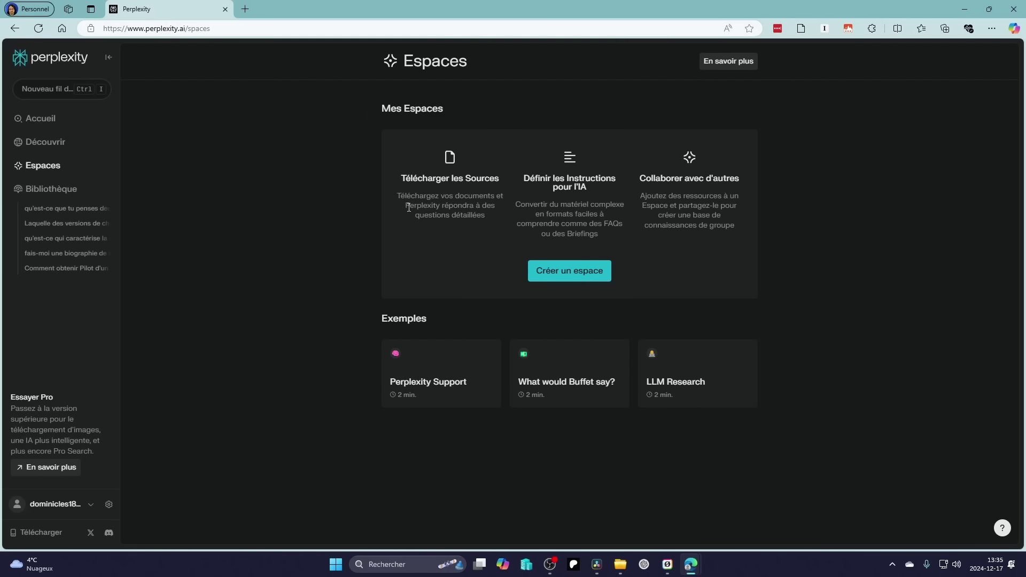
pyautogui.click(88, 511)
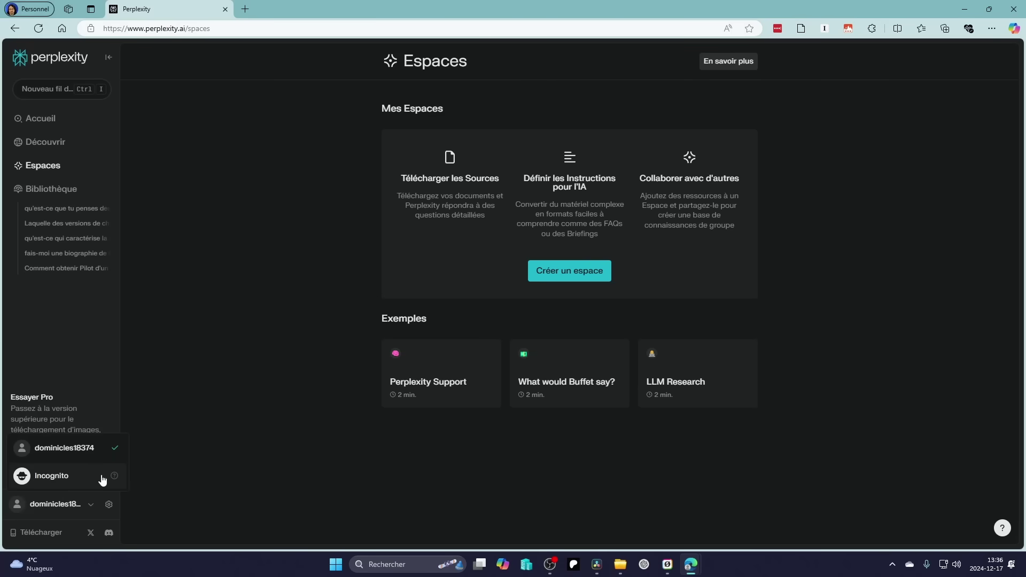
pyautogui.moveTo(114, 481)
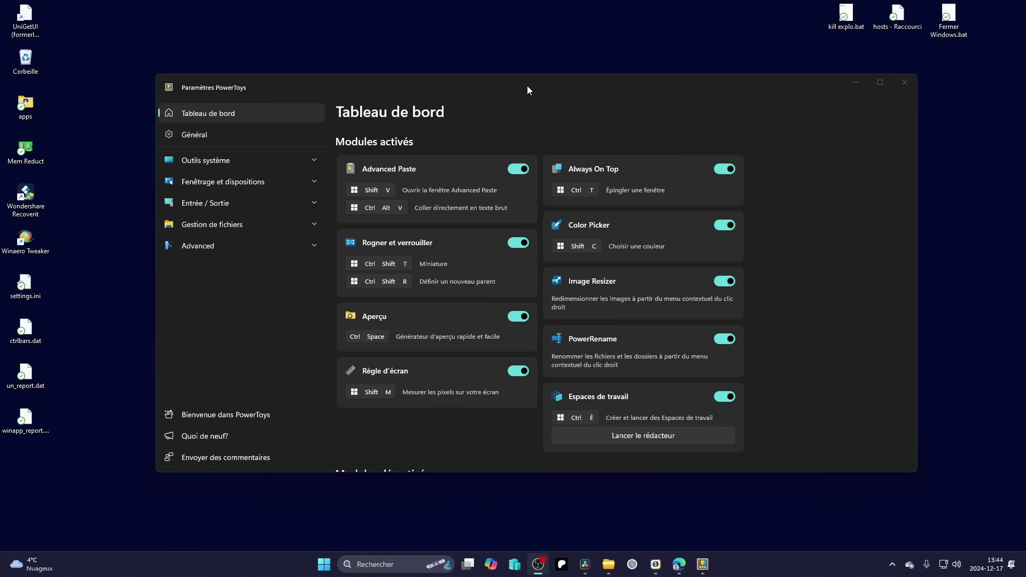
# - In the PowerToys settings, expand the Entrée / Sortie, Gestion de fichiers, Advanced and Outils système categories to look over their tools
pyautogui.moveTo(533, 83)
pyautogui.mouseDown()
pyautogui.moveTo(539, 78)
pyautogui.moveTo(521, 79)
pyautogui.mouseUp()
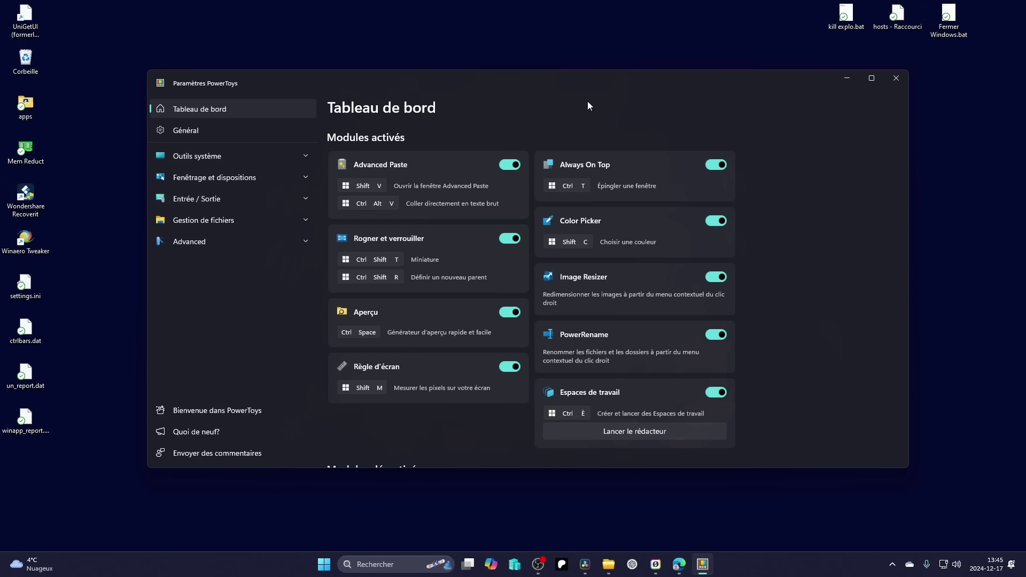
pyautogui.moveTo(680, 89); pyautogui.dragTo(680, 87)
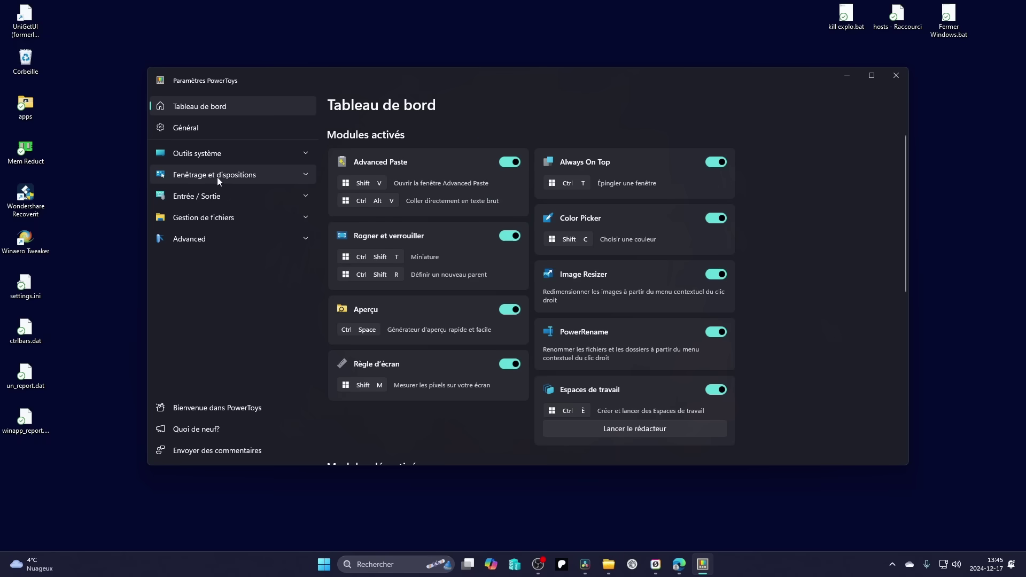
pyautogui.click(261, 197)
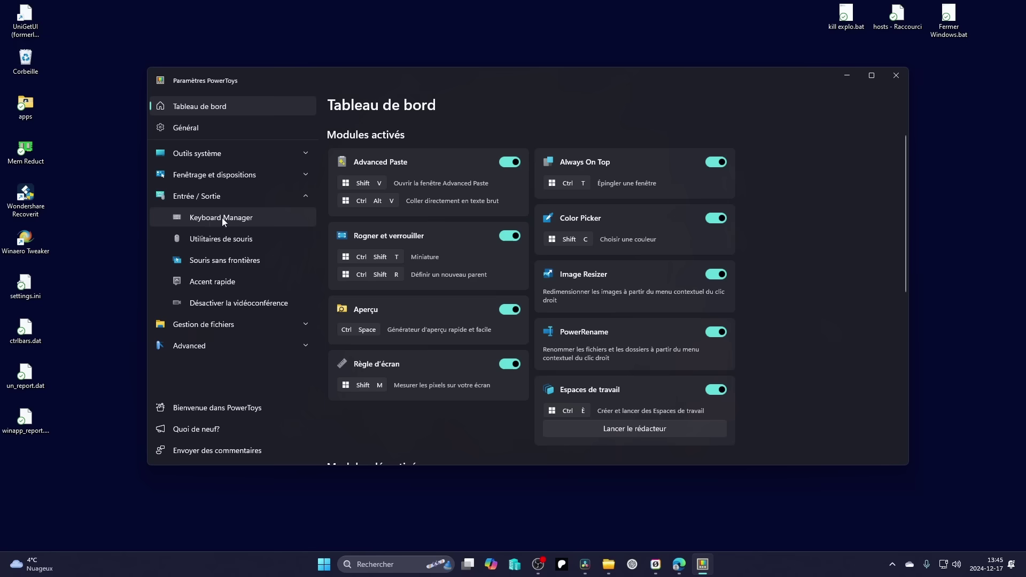
pyautogui.click(216, 324)
pyautogui.scroll(-2, 241, 322)
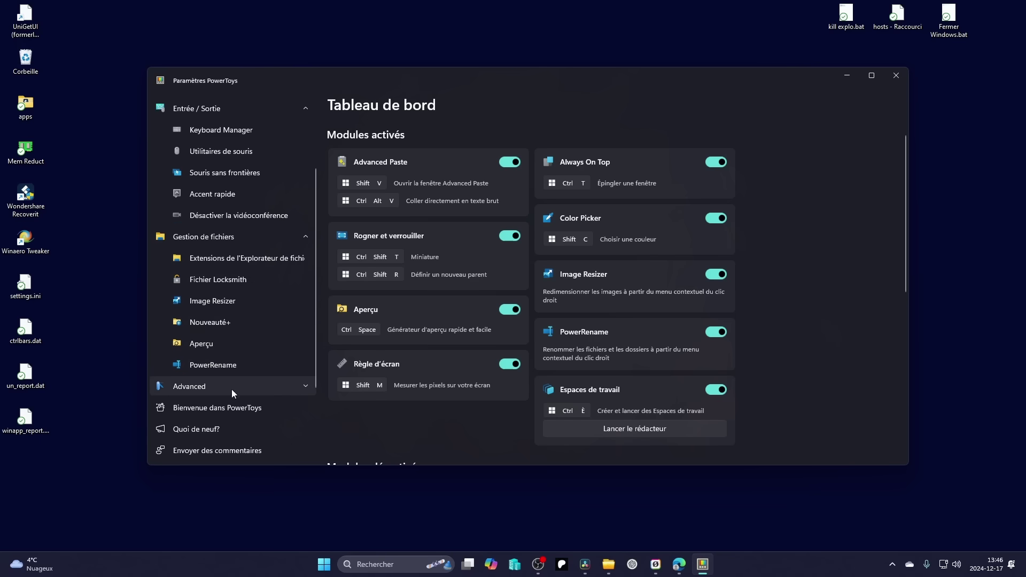
pyautogui.click(287, 386)
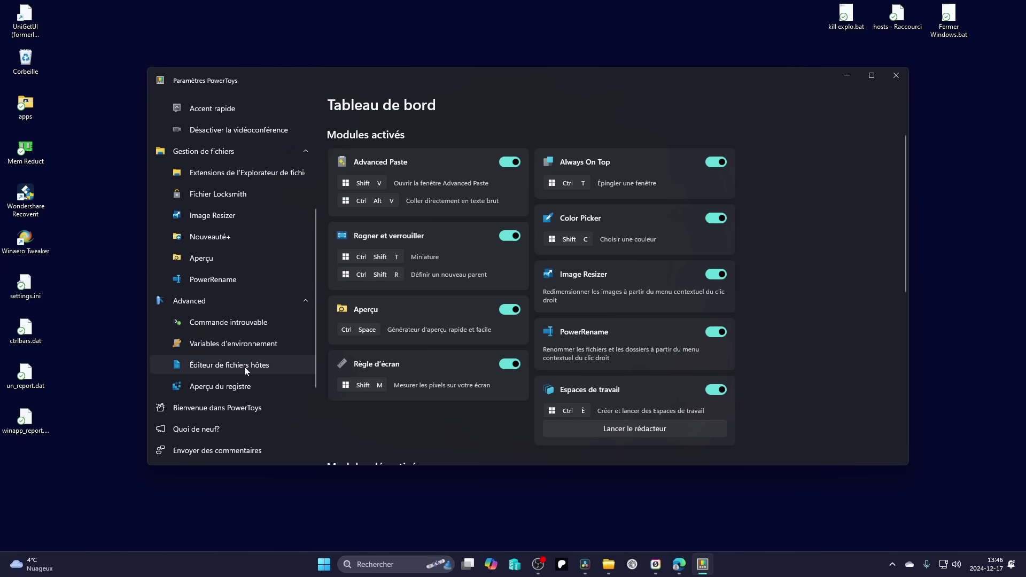
pyautogui.scroll(3, 244, 372)
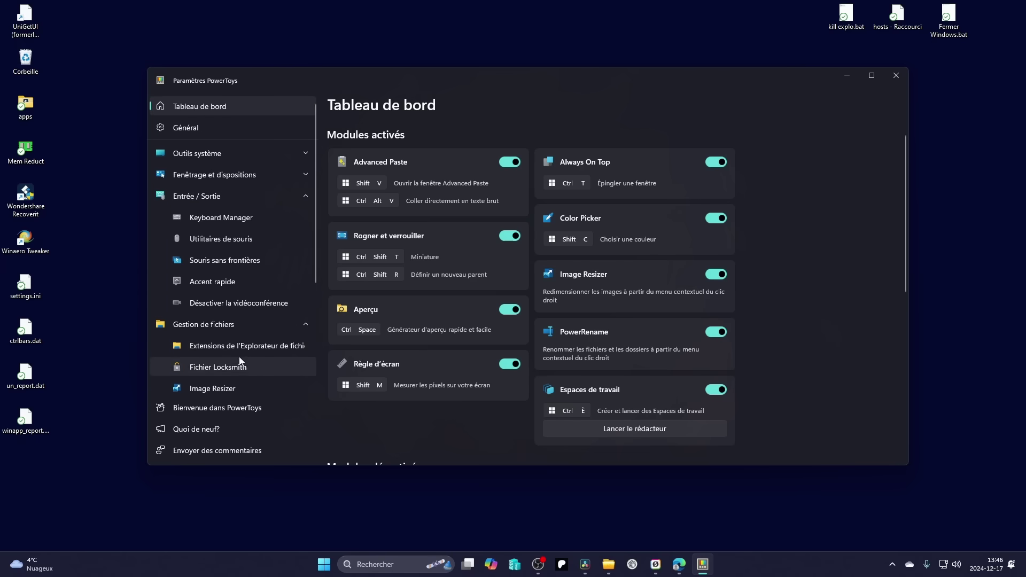
pyautogui.click(300, 157)
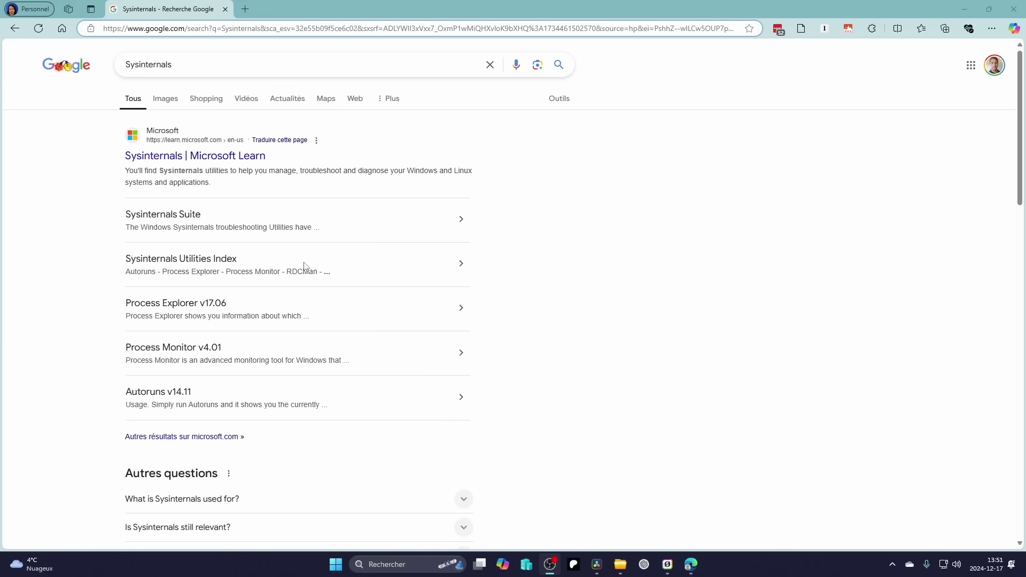
# - Open the Sysinternals site on Microsoft Learn from the Google results and look over its Downloads index of utilities
pyautogui.click(160, 159)
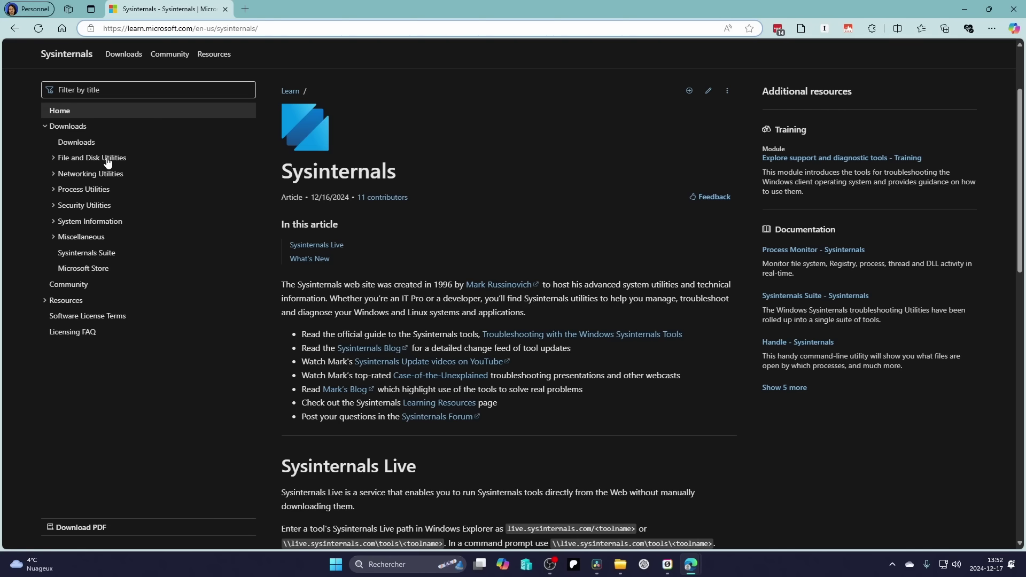
pyautogui.click(75, 142)
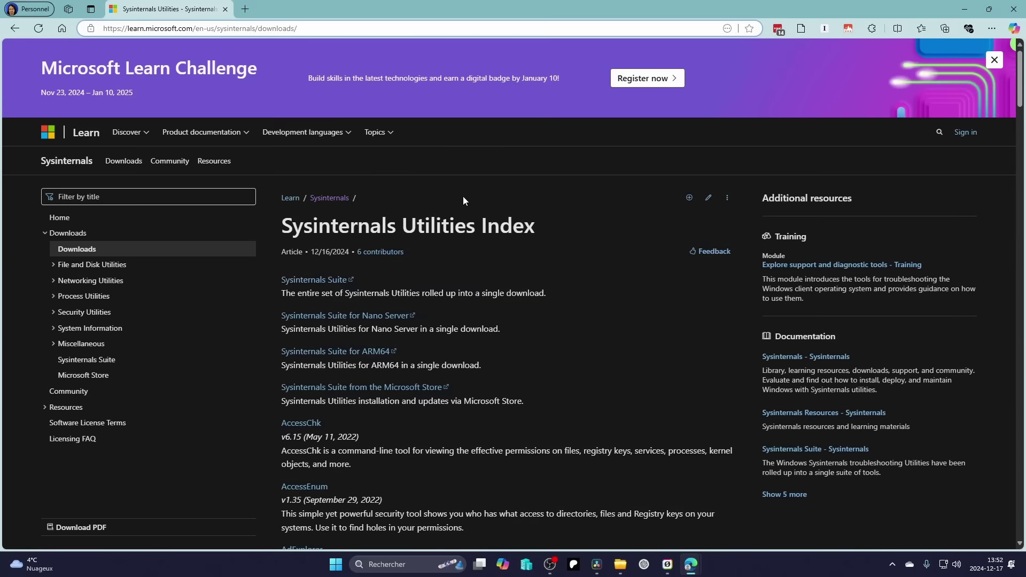
pyautogui.scroll(-3, 464, 211)
pyautogui.scroll(-1, 398, 181)
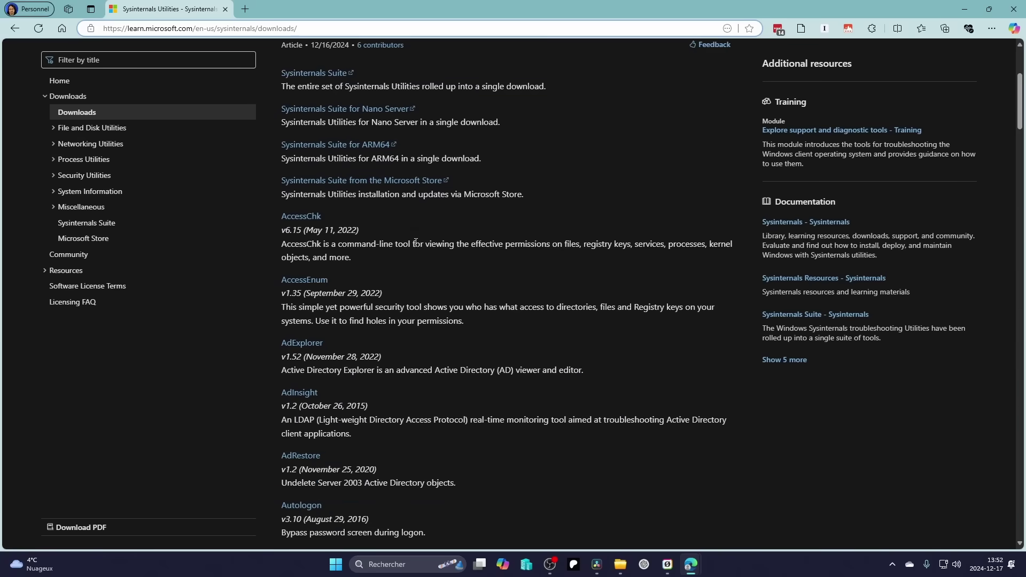
pyautogui.scroll(4, 524, 208)
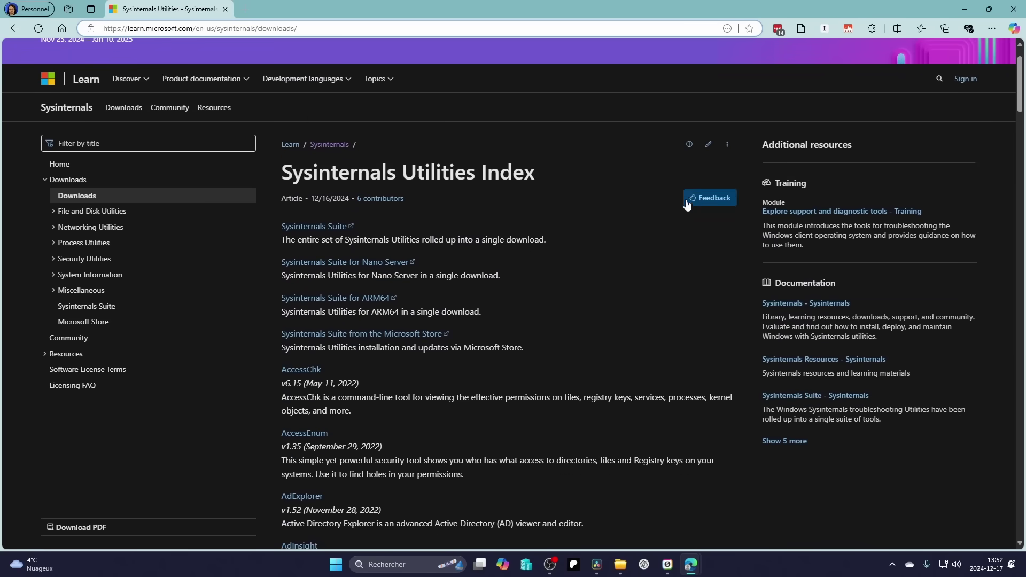
# - Translate the Sysinternals utilities index into French and read through the utility descriptions
pyautogui.rightClick(623, 258)
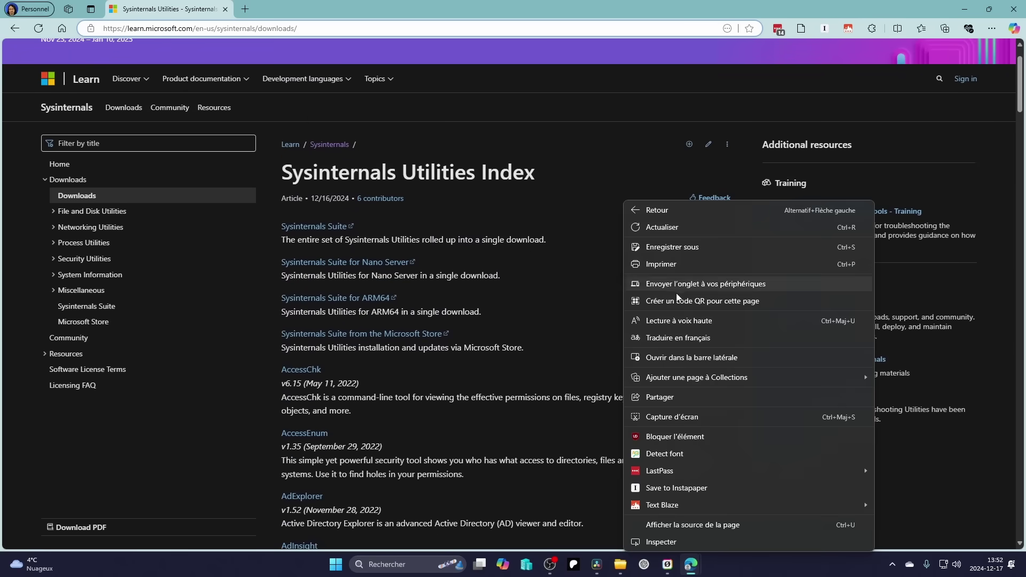
pyautogui.click(678, 338)
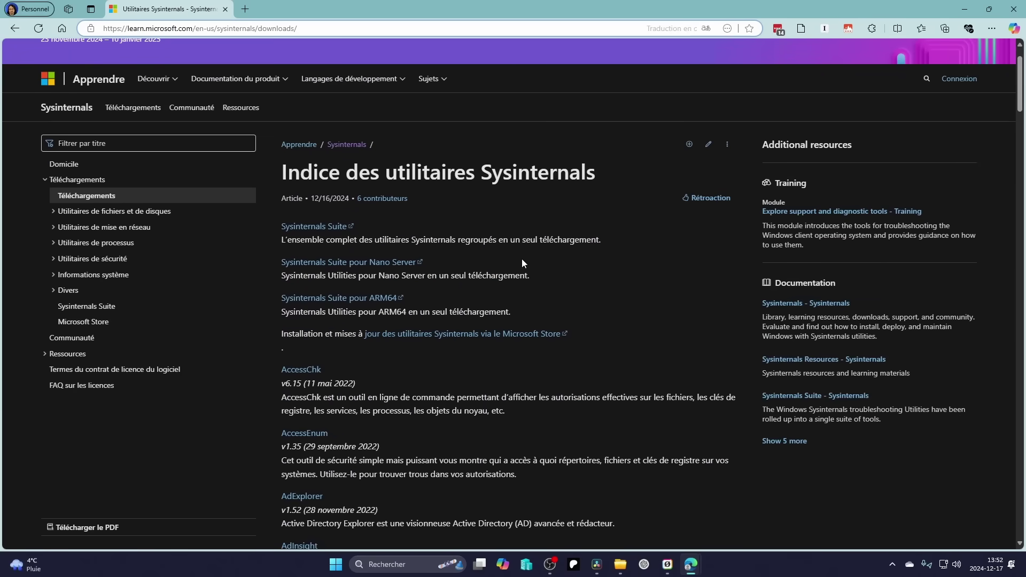
pyautogui.scroll(-3, 314, 293)
pyautogui.scroll(-4, 313, 293)
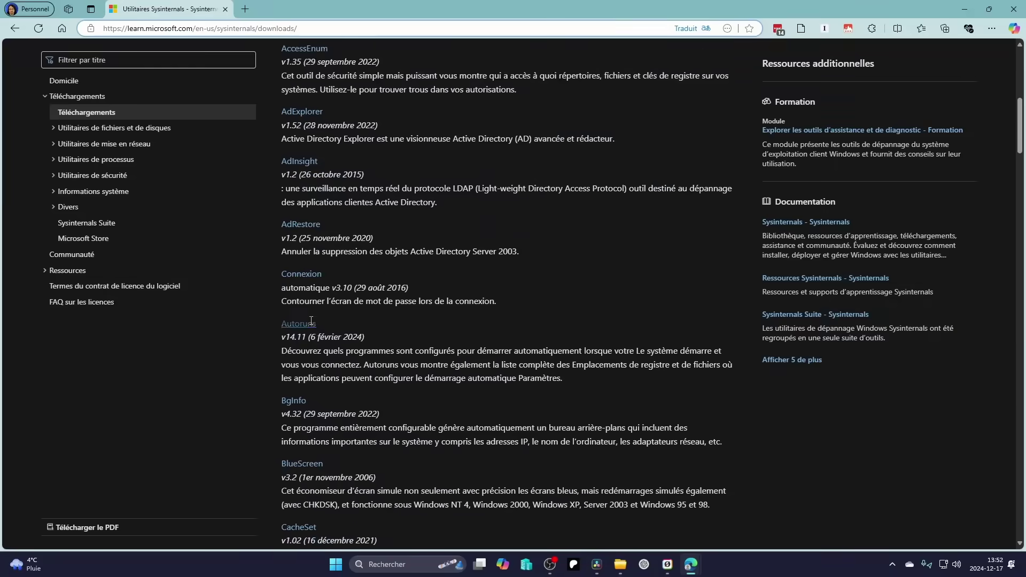
pyautogui.moveTo(278, 210); pyautogui.dragTo(463, 219)
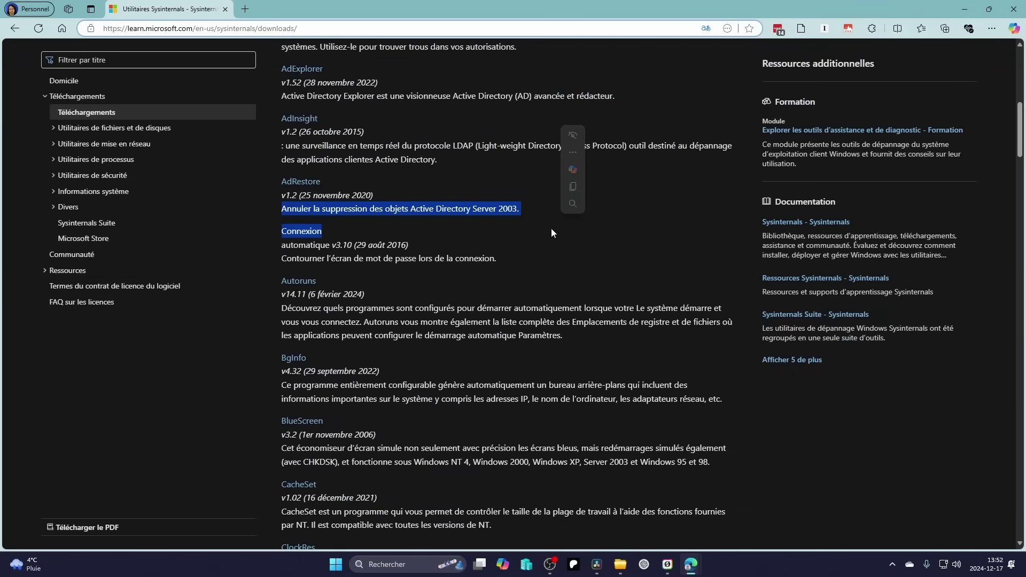
pyautogui.click(544, 255)
pyautogui.scroll(-3, 492, 295)
pyautogui.scroll(-2, 492, 295)
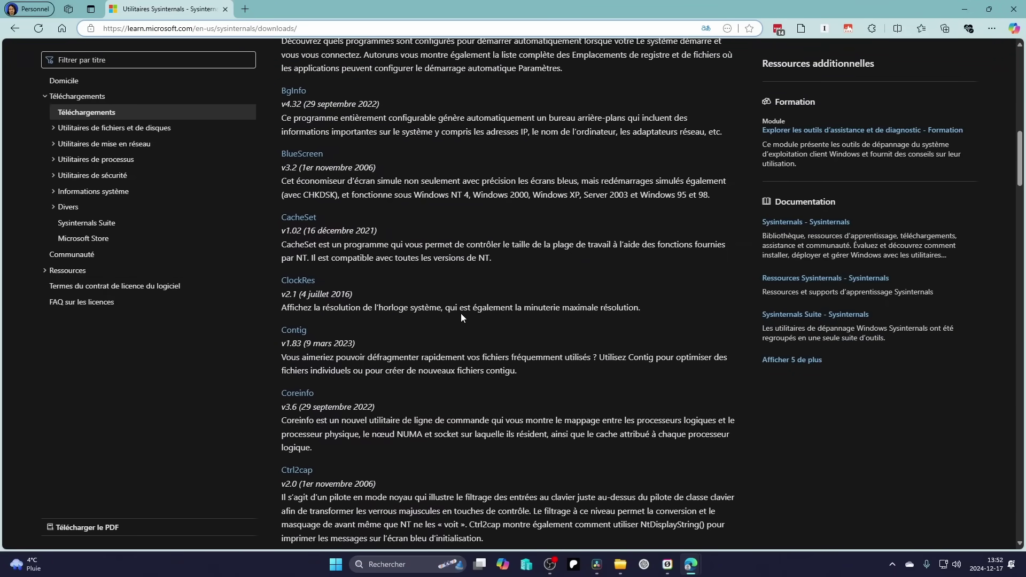
# - Examine more of the translated Sysinternals utility descriptions, from Autoruns and BgInfo down to PortMon and ProcDump
pyautogui.scroll(3, 460, 313)
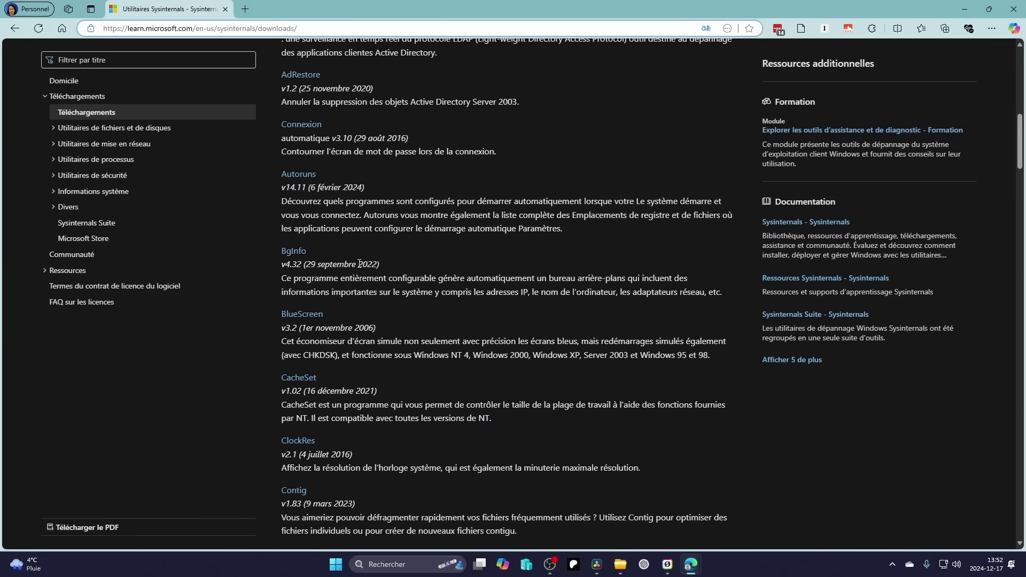
pyautogui.scroll(-15, 359, 263)
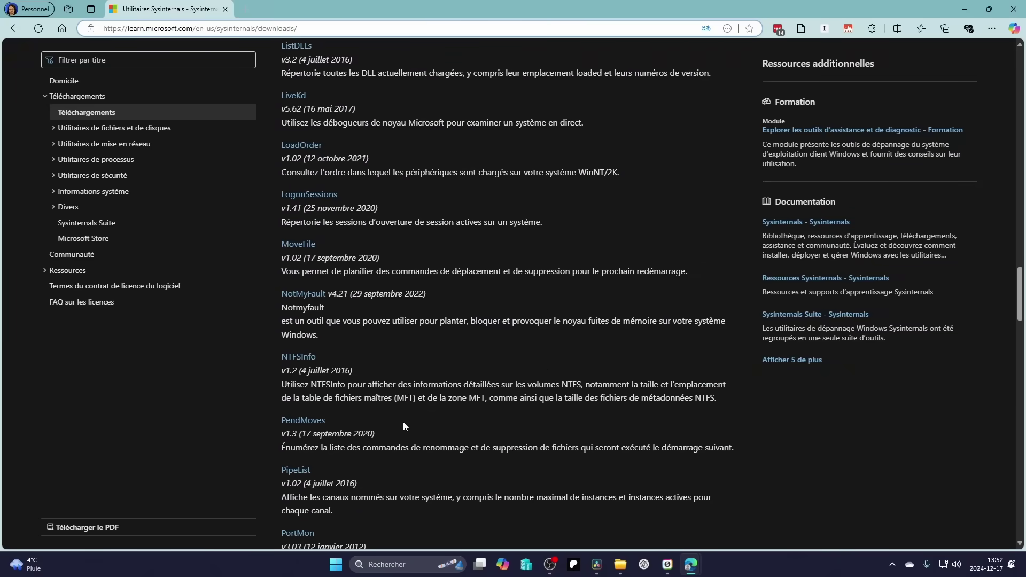
pyautogui.scroll(-2, 401, 426)
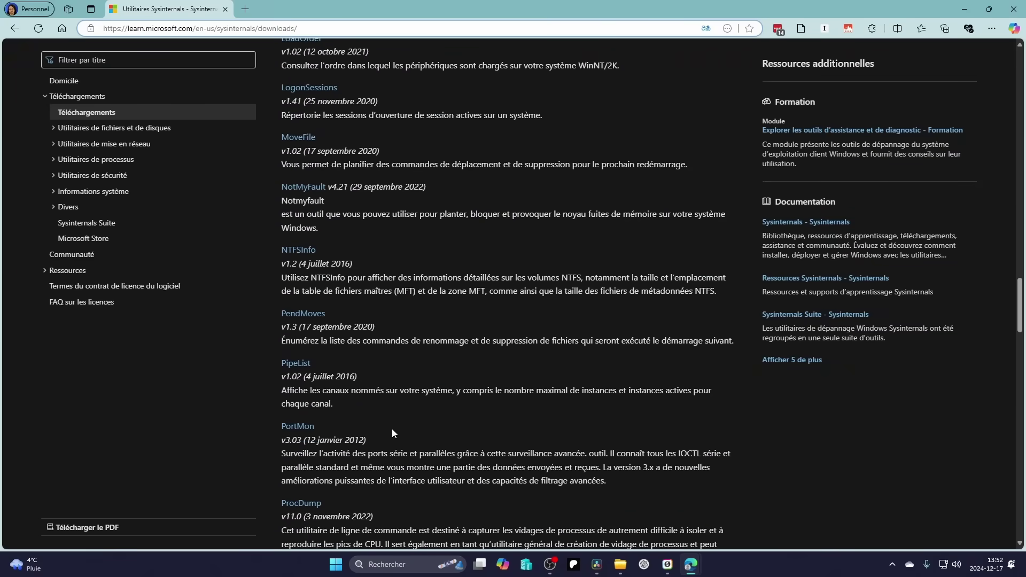
pyautogui.scroll(-4, 392, 429)
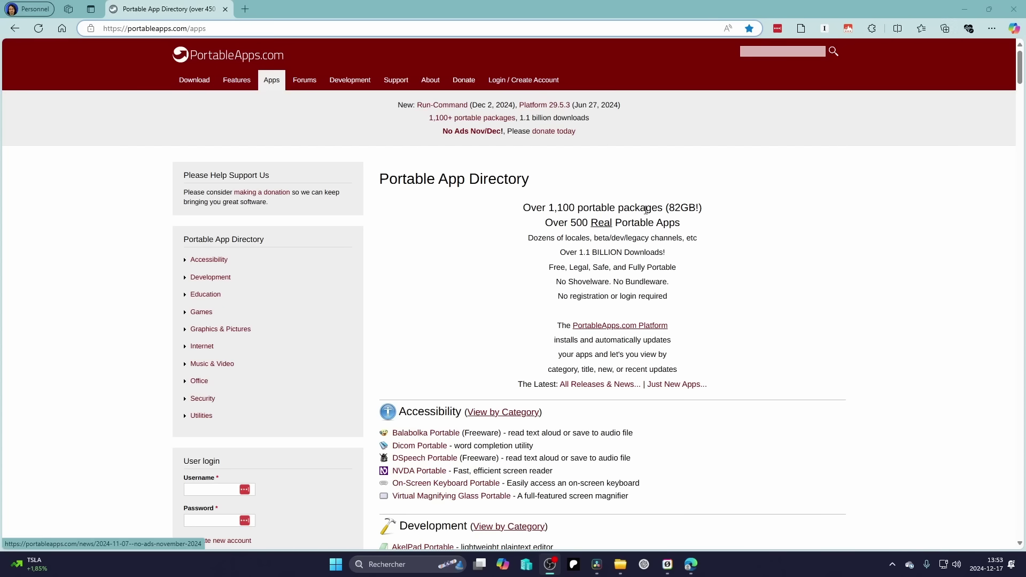
# - Look over the Accessibility, Development and Education sections of the Portable App Directory on PortableApps.com
pyautogui.scroll(-1, 513, 285)
pyautogui.scroll(1, 505, 286)
pyautogui.scroll(-3, 534, 288)
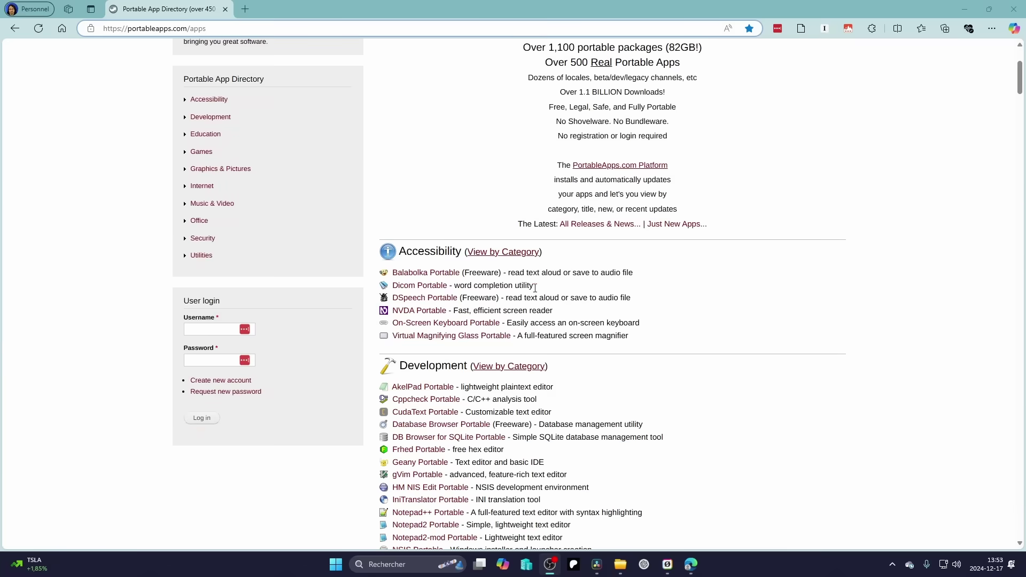
pyautogui.scroll(-1, 657, 309)
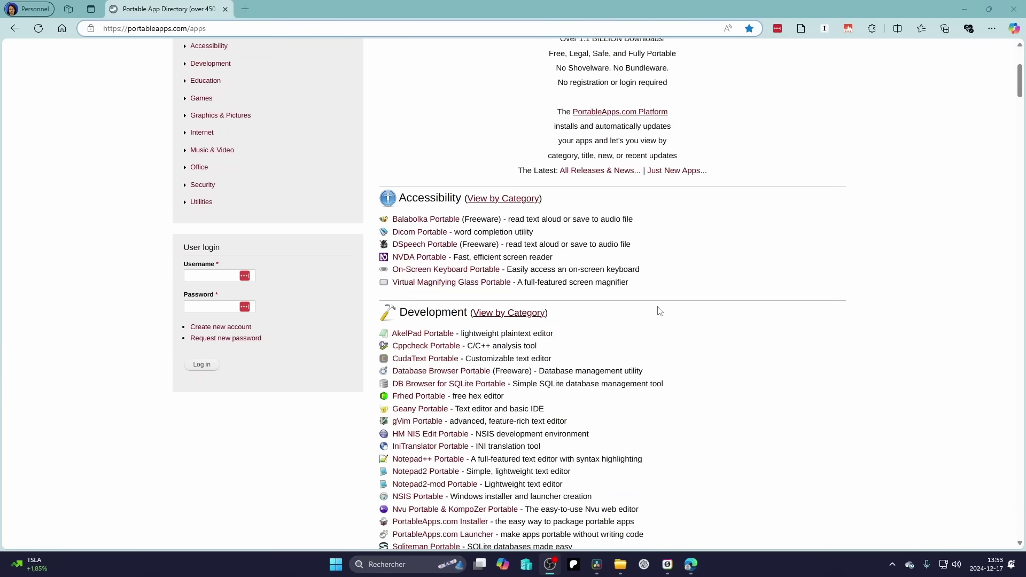
pyautogui.scroll(-4, 660, 310)
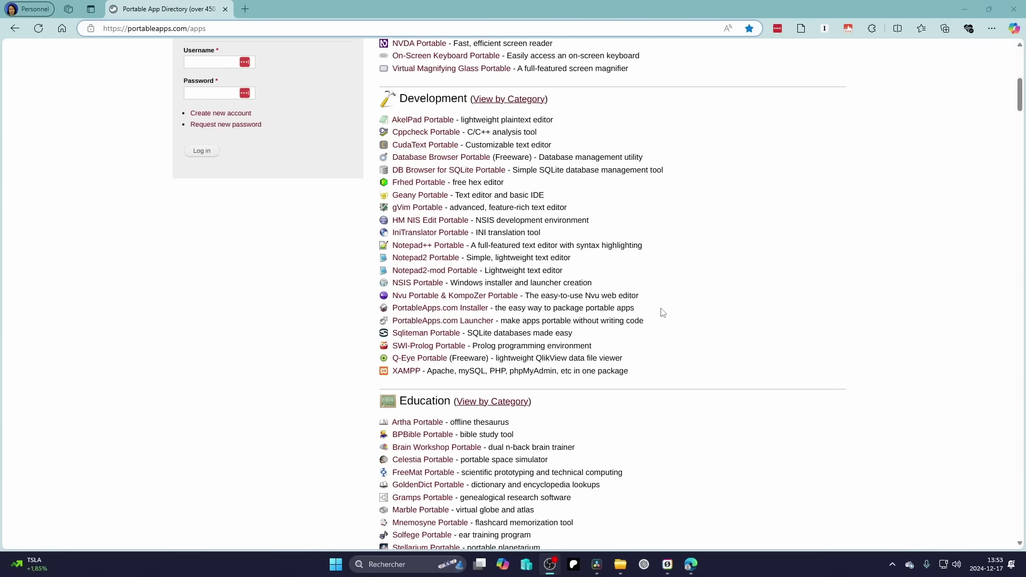
pyautogui.scroll(-3, 662, 314)
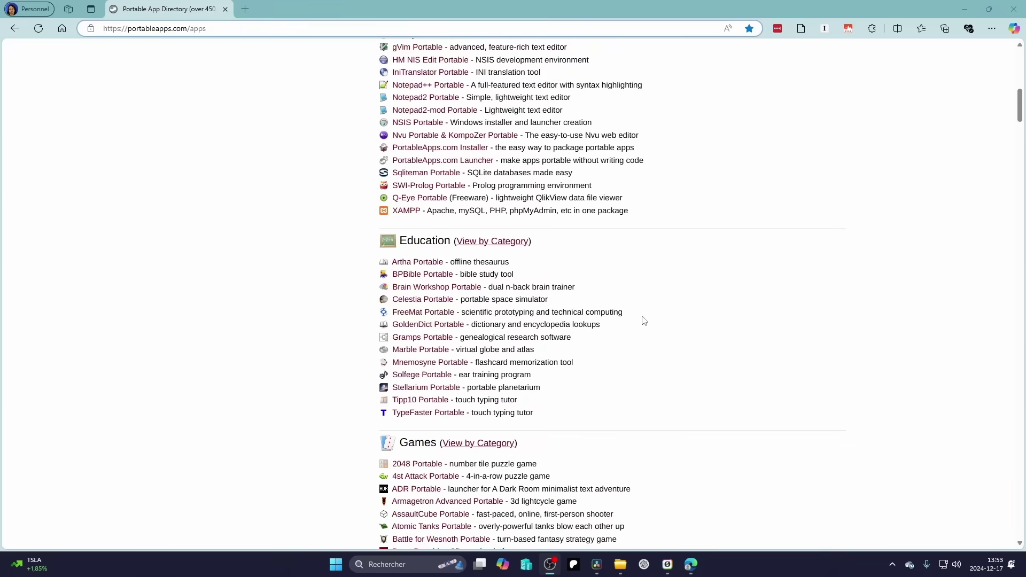
# - Browse the Games section of the Portable App Directory to examine the portable games on offer
pyautogui.scroll(-6, 643, 321)
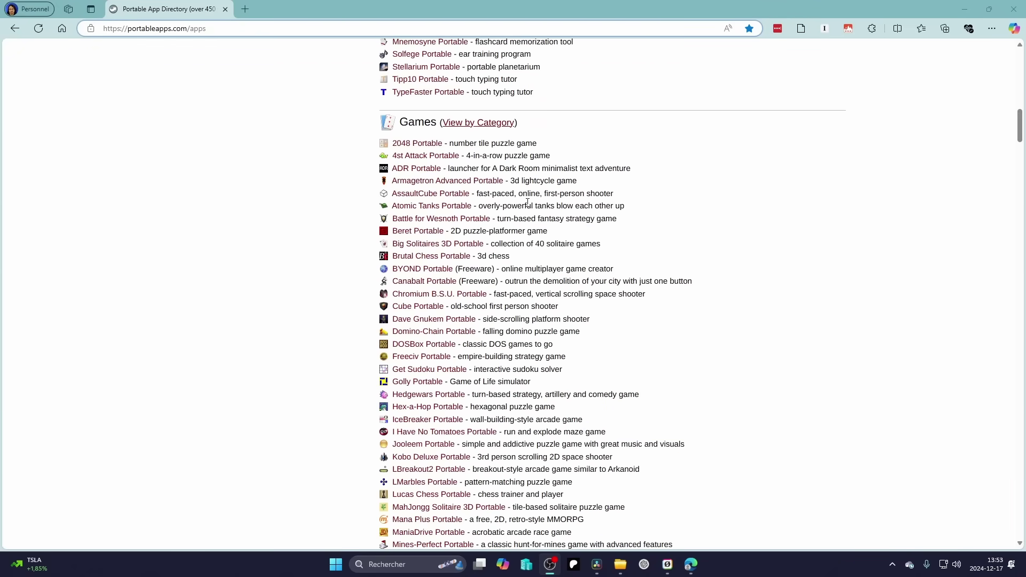
pyautogui.scroll(-2, 544, 318)
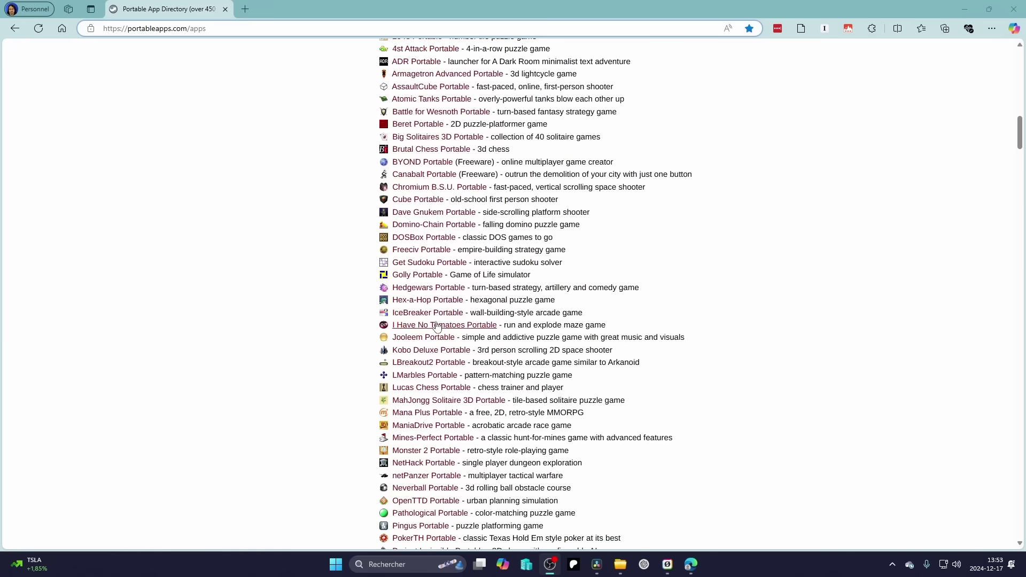
pyautogui.scroll(3, 437, 326)
pyautogui.scroll(-9, 469, 316)
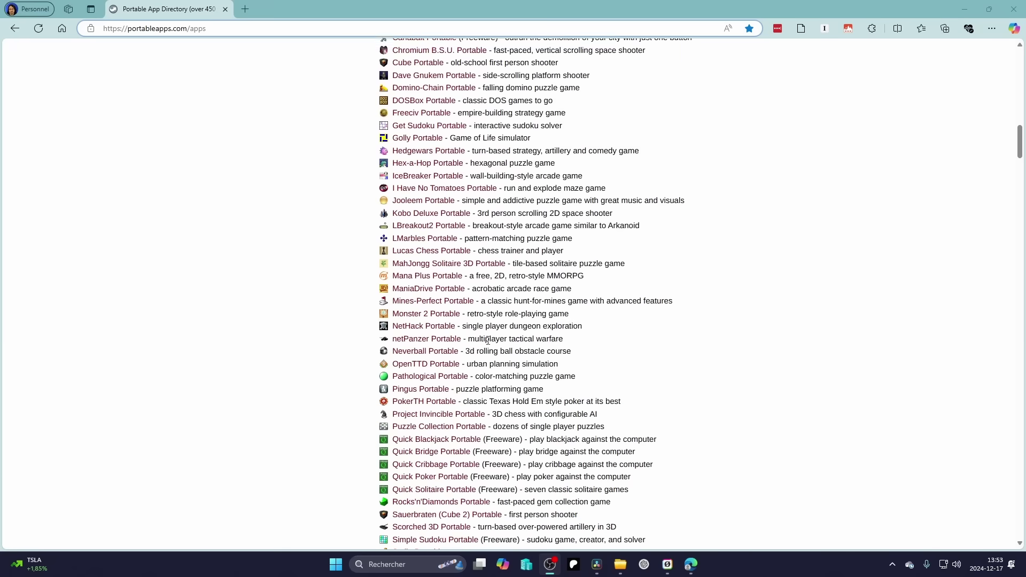
pyautogui.scroll(-1, 470, 369)
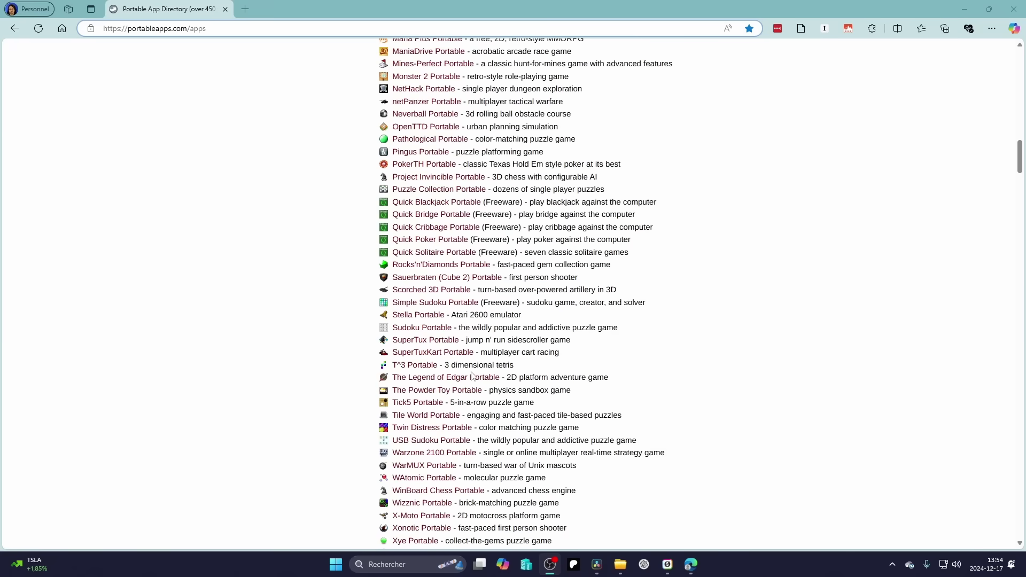
pyautogui.scroll(-2, 472, 375)
pyautogui.scroll(-1, 473, 379)
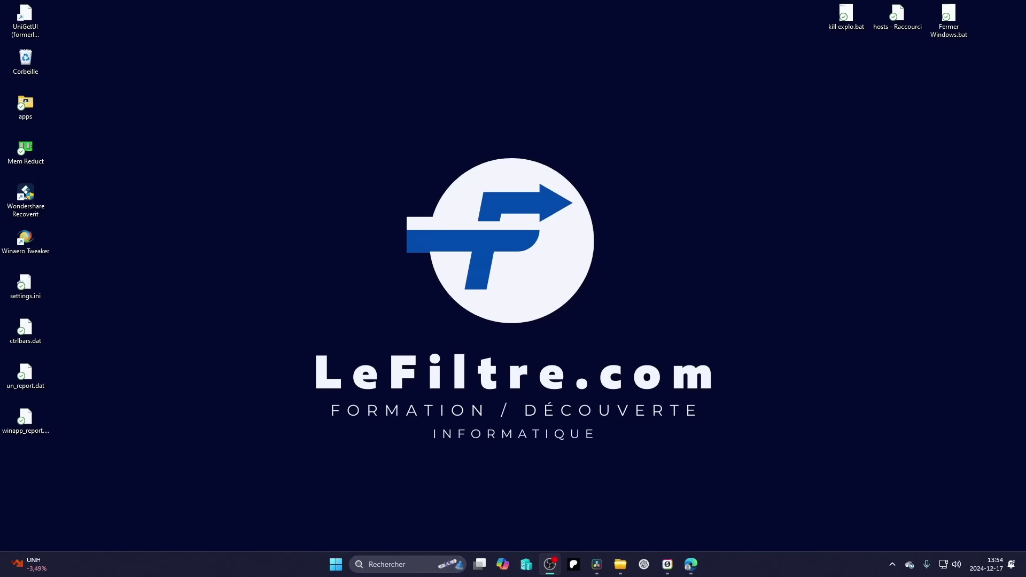
# - Translate the MajorGeeks home page into French in a maximized window and open its antivirus and malware category
pyautogui.moveTo(0, 59); pyautogui.dragTo(478, 52)
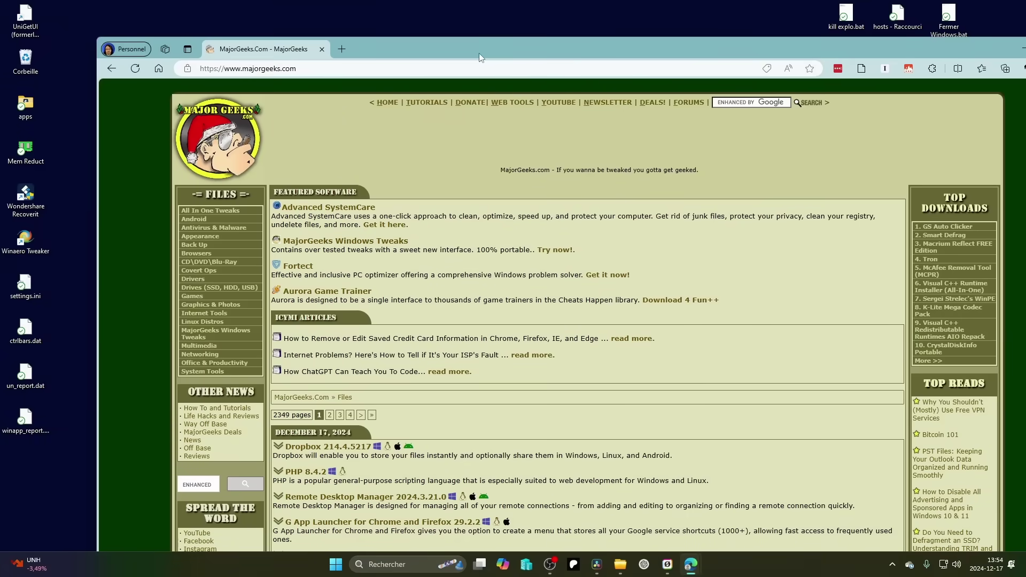
pyautogui.doubleClick(487, 47)
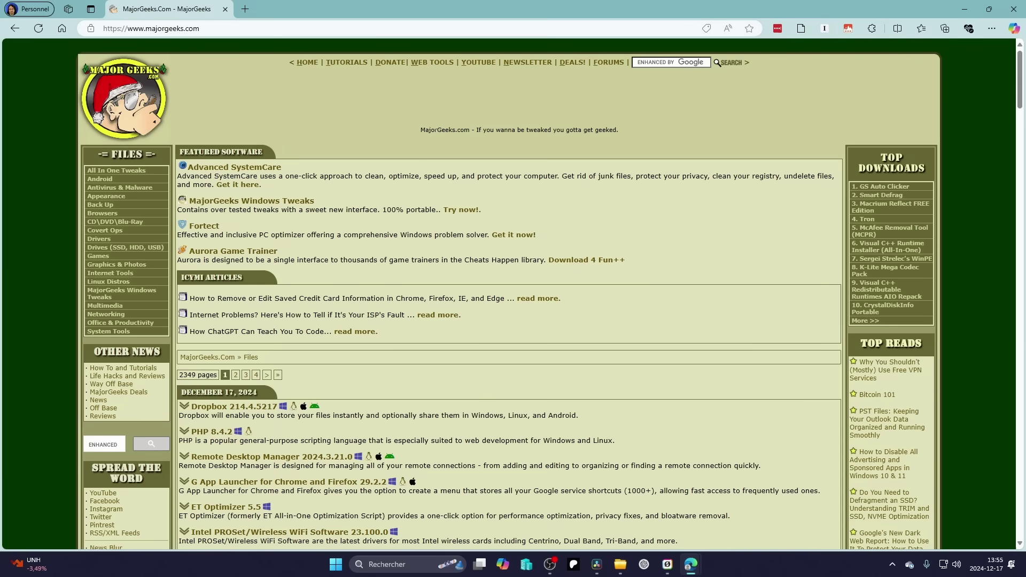
pyautogui.rightClick(512, 149)
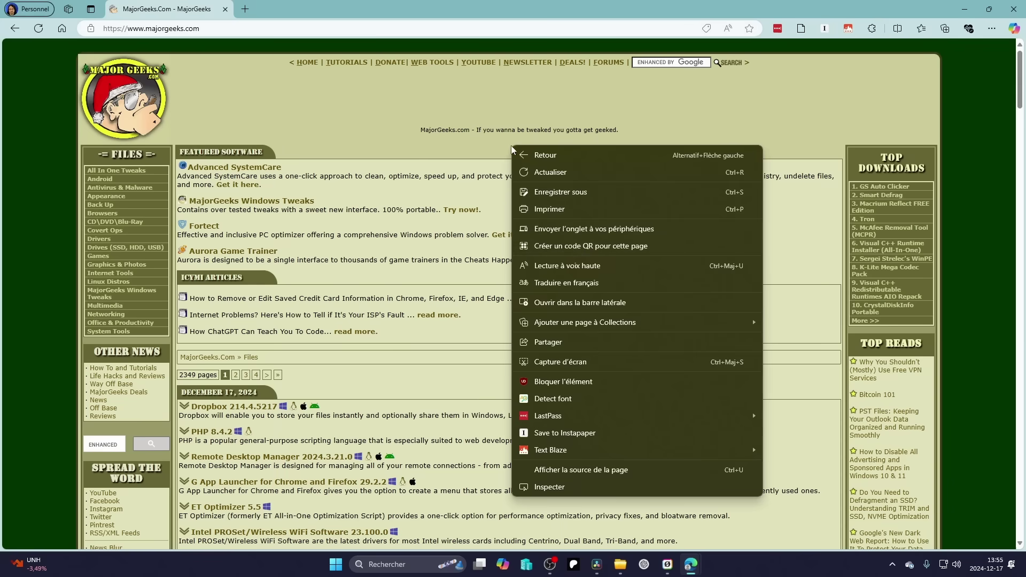
pyautogui.click(572, 284)
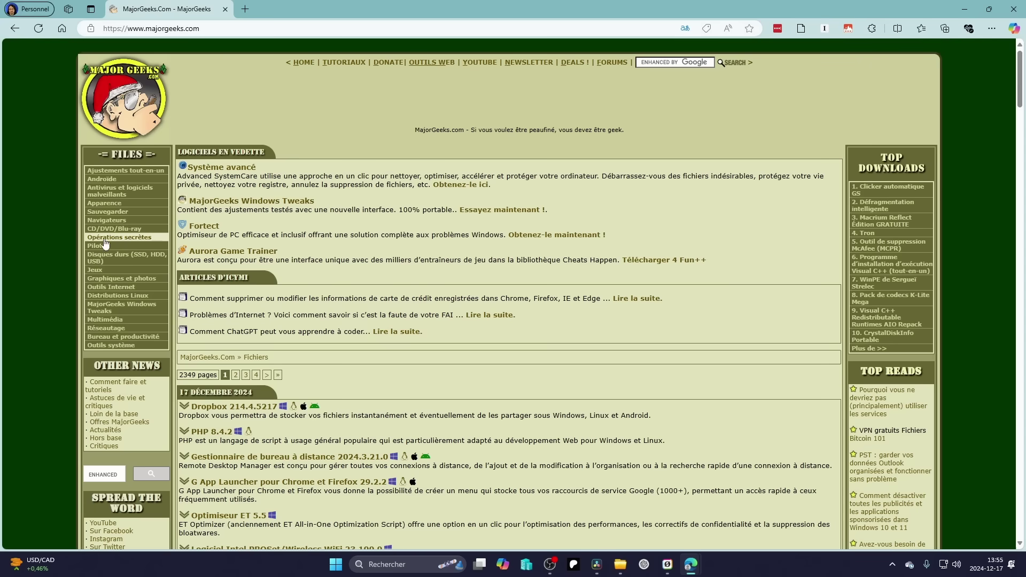
pyautogui.click(116, 192)
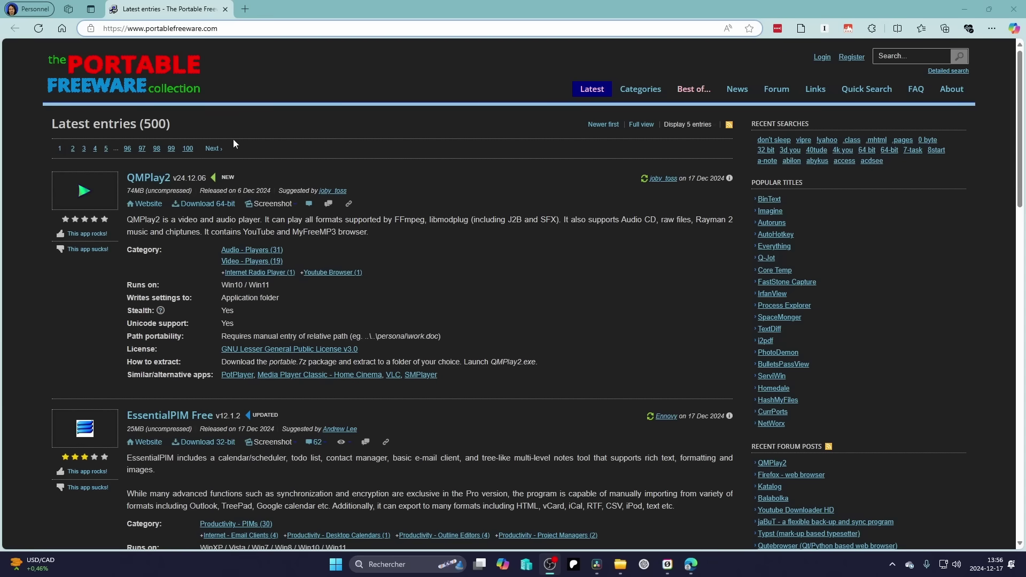
# - Look over the first page of latest entries in the Portable Freeware Collection, from QMPlay2 to KeyNote NF
pyautogui.scroll(-5, 231, 140)
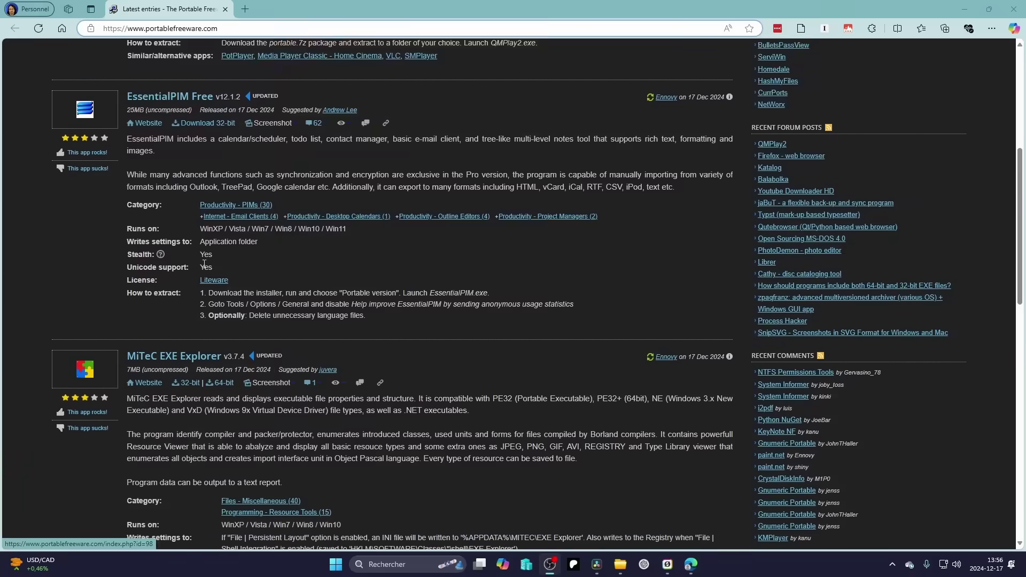
pyautogui.scroll(-7, 204, 264)
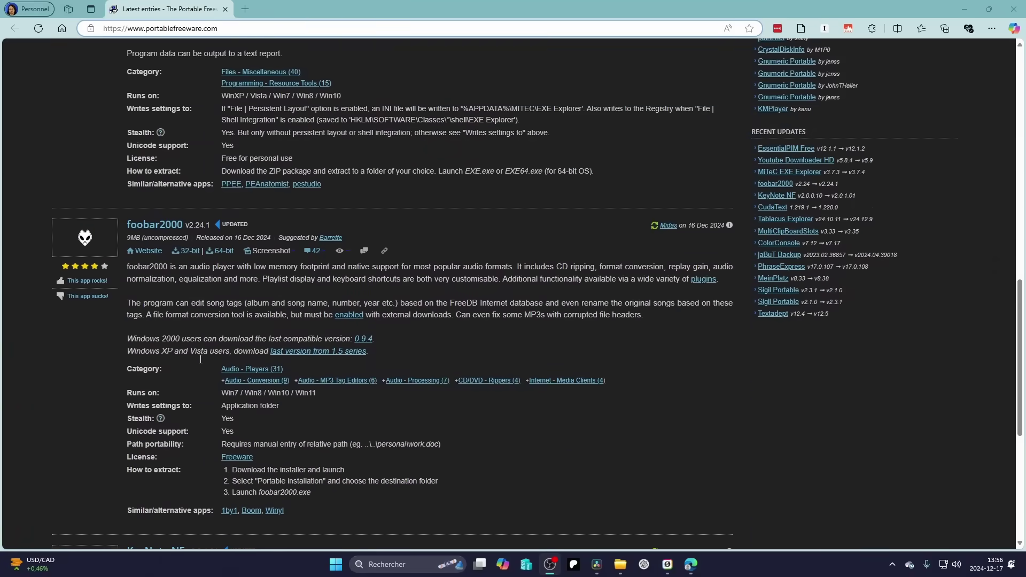
pyautogui.scroll(-5, 200, 359)
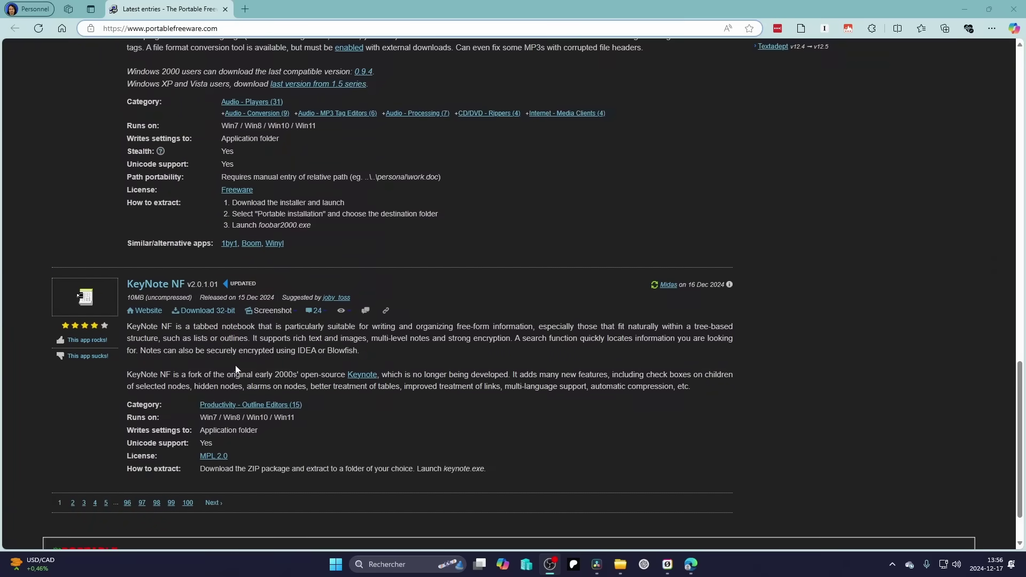
pyautogui.scroll(-1, 236, 369)
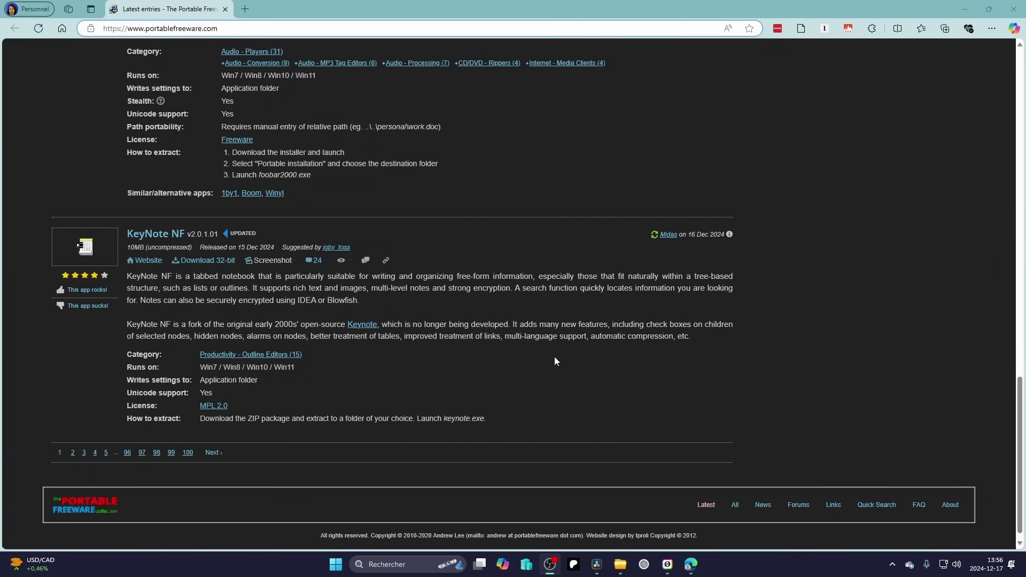
pyautogui.scroll(3, 553, 357)
pyautogui.scroll(8, 503, 376)
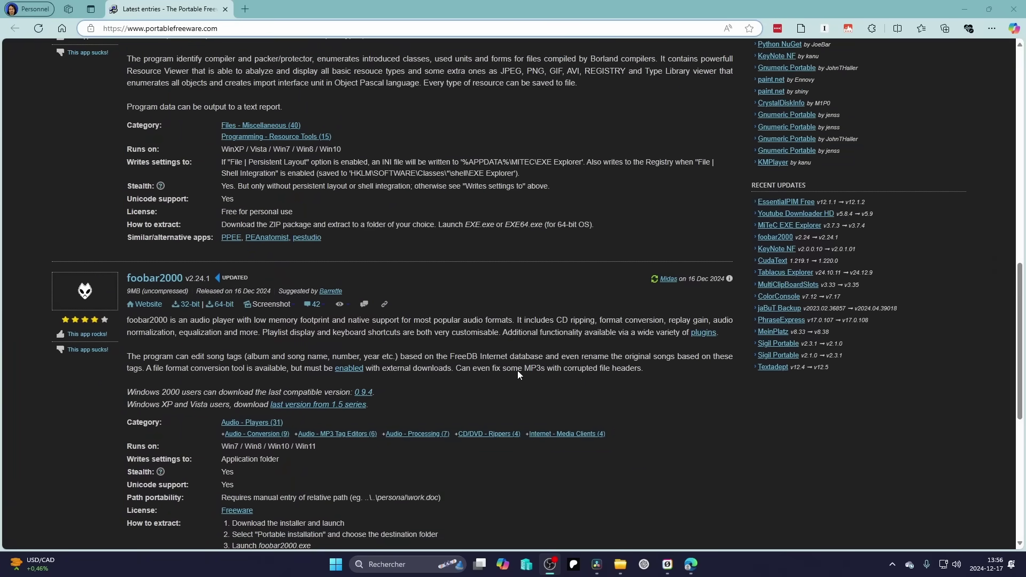
pyautogui.scroll(7, 519, 370)
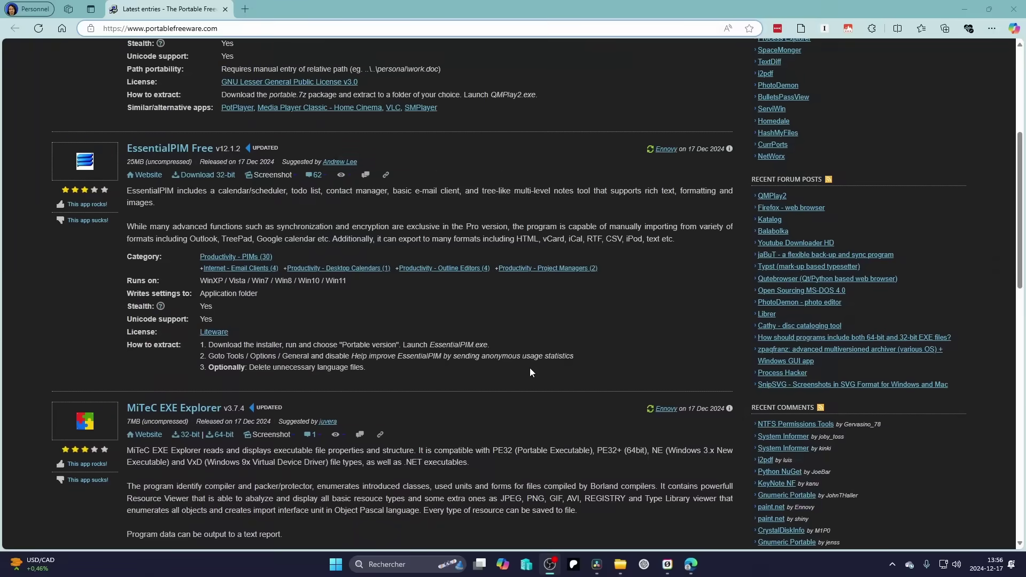
pyautogui.scroll(2, 547, 360)
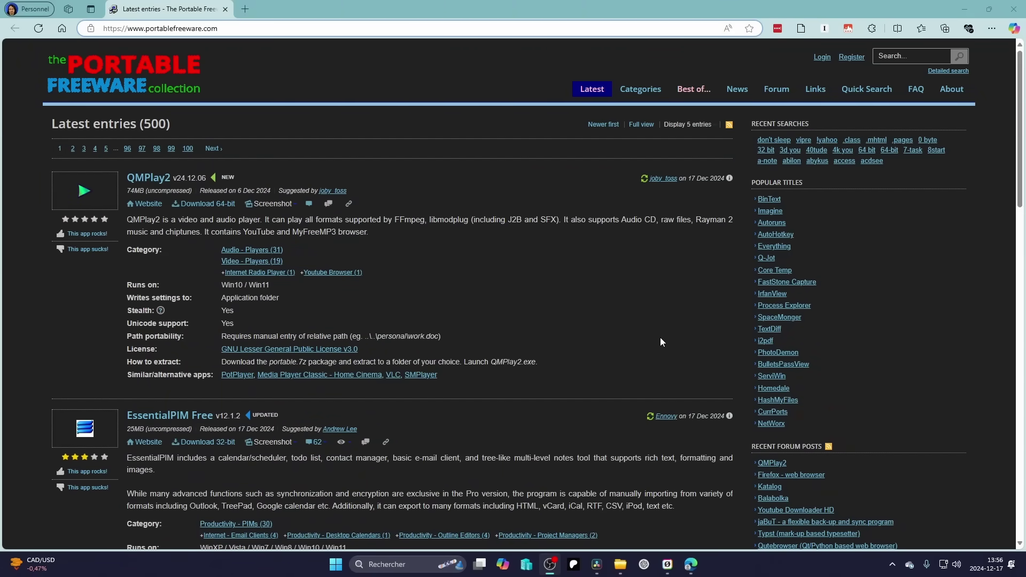
# - View pages 99 and 100 of the Portable Freeware Collection's latest entries and look over the older programs
pyautogui.click(171, 149)
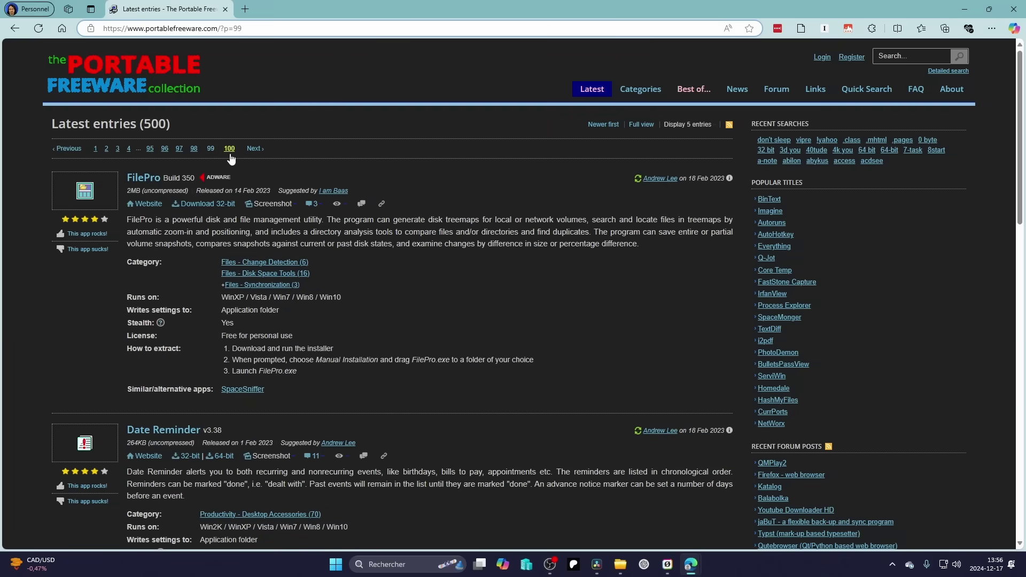
pyautogui.click(229, 150)
pyautogui.scroll(-1, 335, 316)
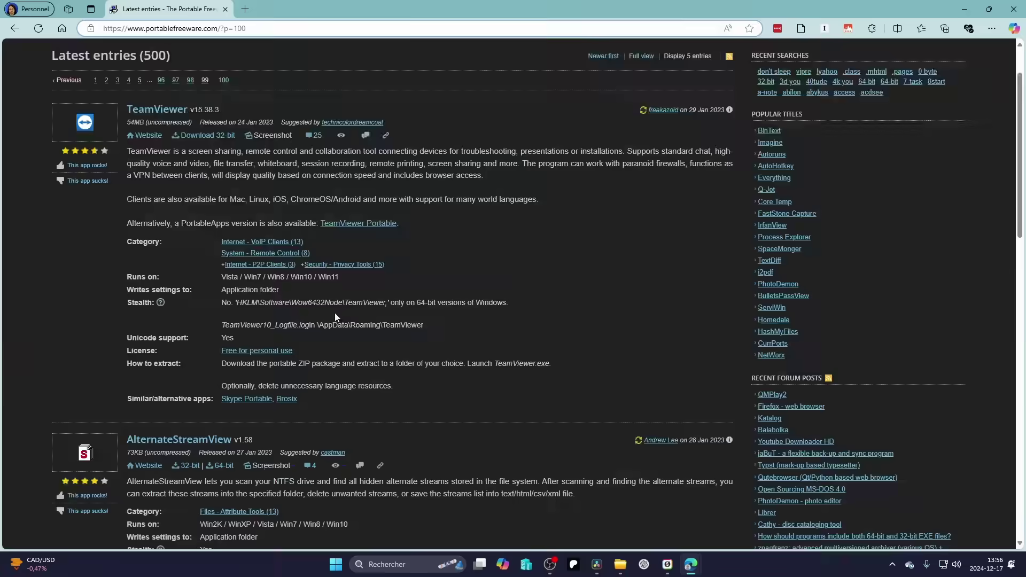
pyautogui.scroll(-4, 336, 317)
pyautogui.scroll(-2, 373, 457)
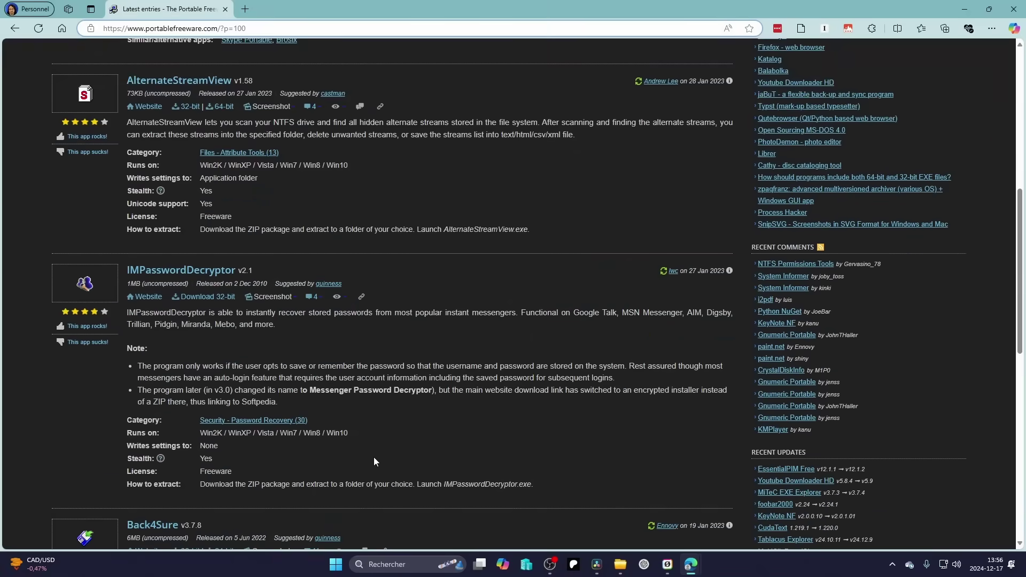
pyautogui.scroll(3, 855, 219)
pyautogui.scroll(5, 826, 216)
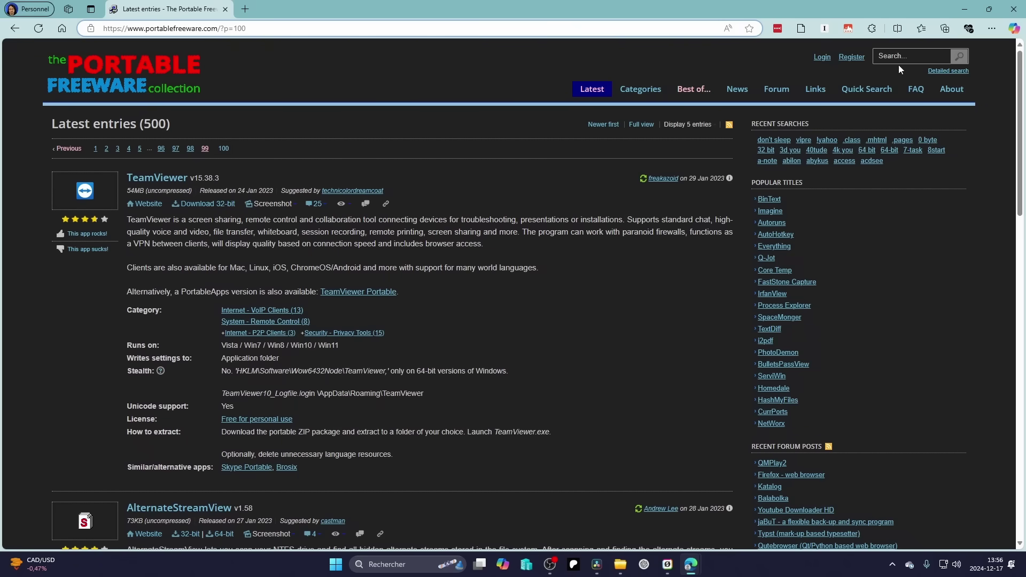
# - Open the Categories page of the Portable Freeware Collection and look over its software categories
pyautogui.click(638, 90)
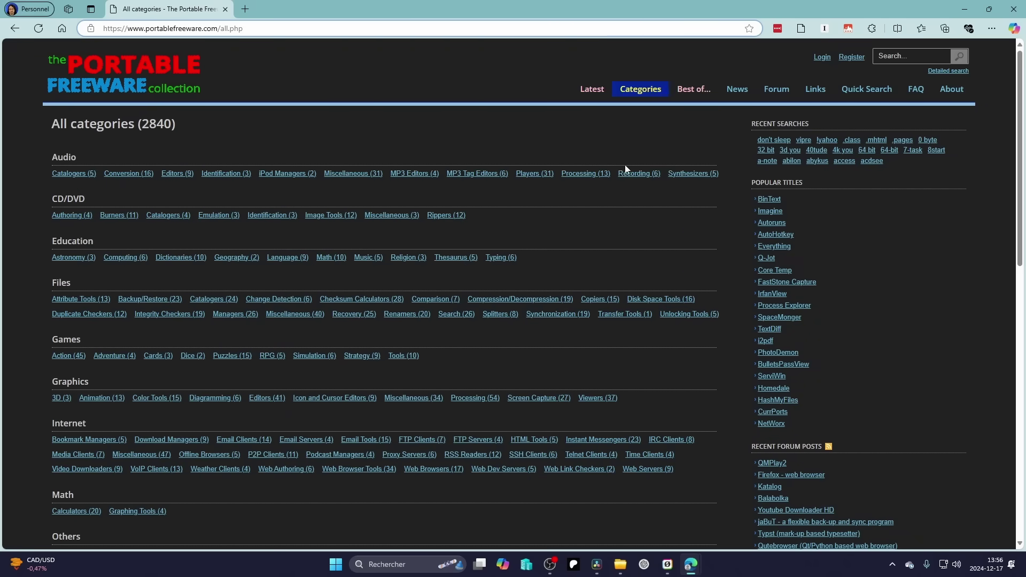
pyautogui.scroll(-1, 302, 223)
pyautogui.scroll(-8, 302, 247)
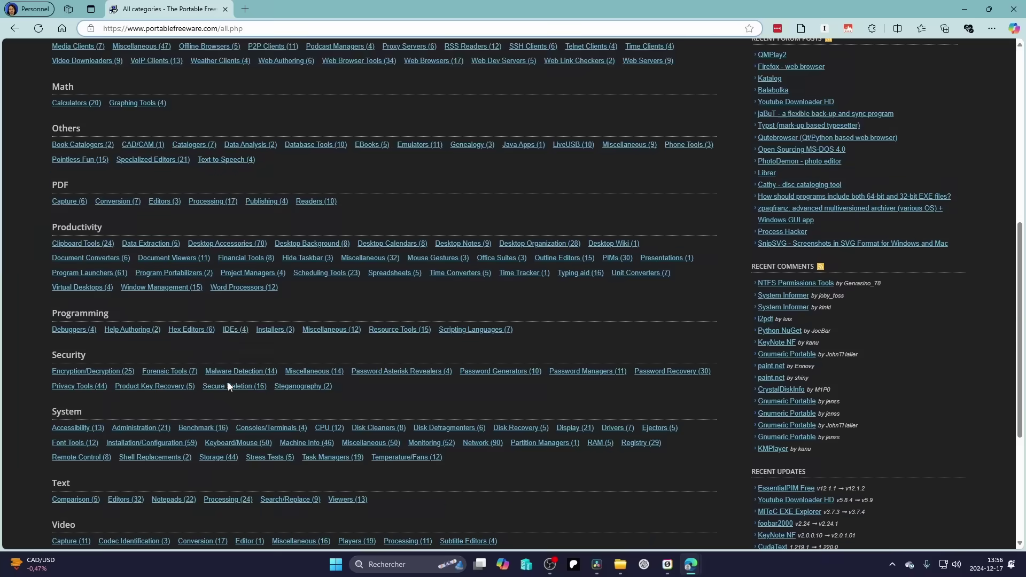
pyautogui.scroll(8, 335, 412)
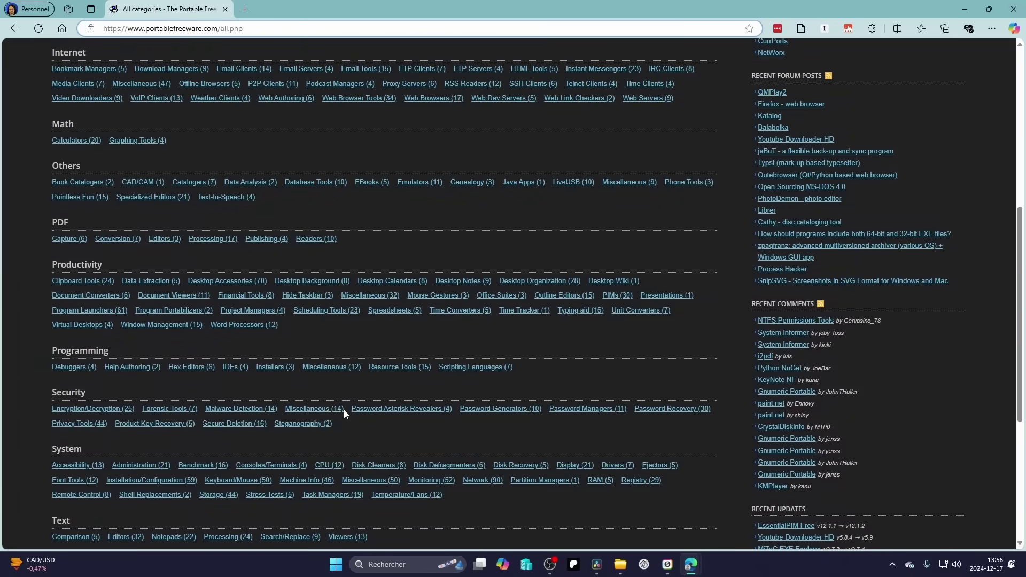
pyautogui.scroll(1, 336, 412)
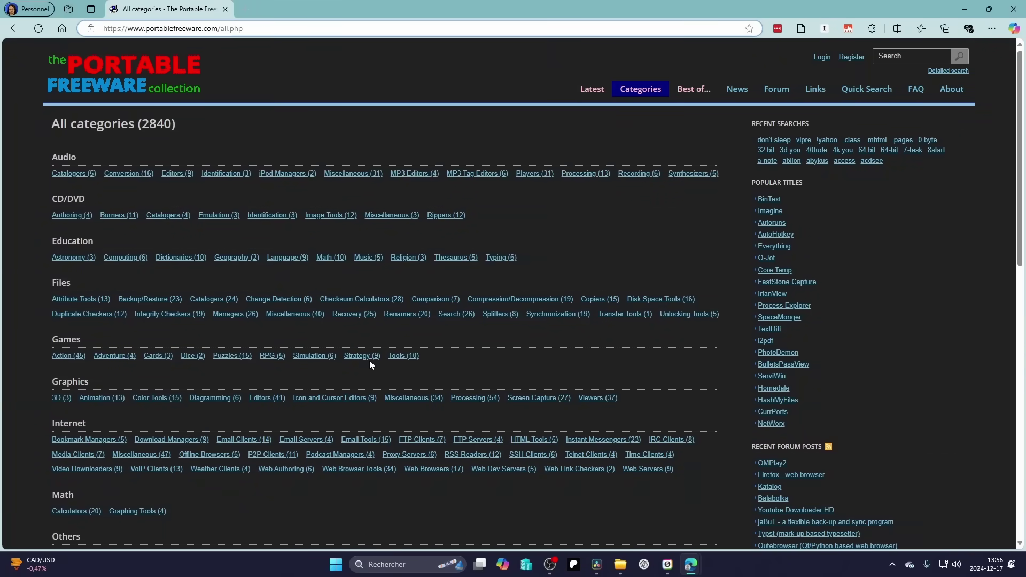